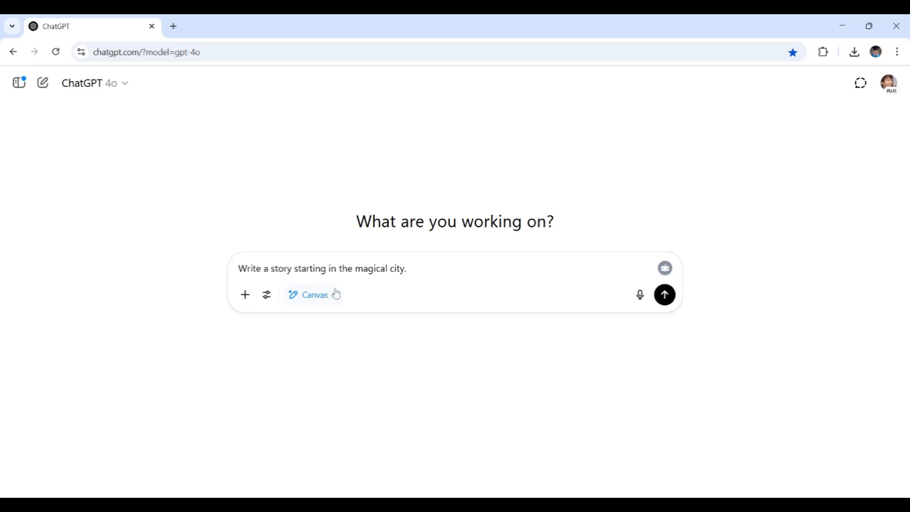
Submit the Canvas prompt "Write a story starting in the magical city."
{"action": "left_click", "coordinate": [665, 295]}
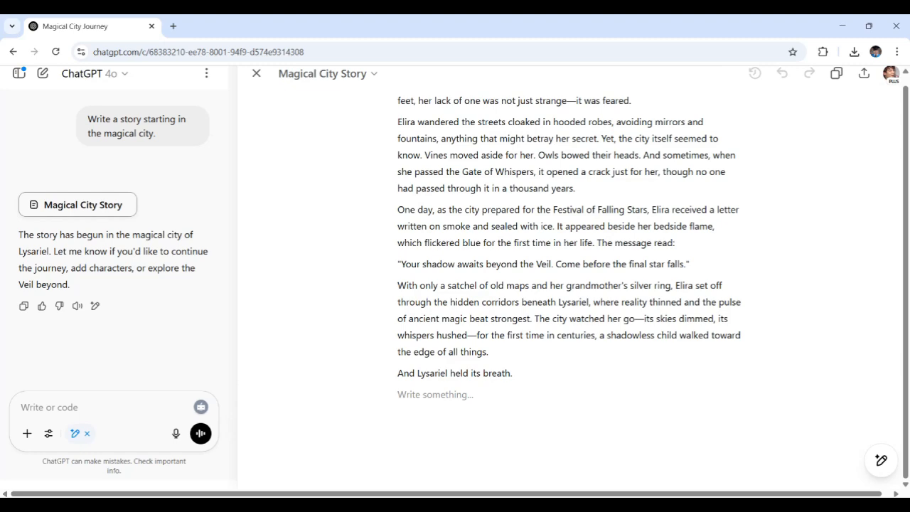
Read through the generated Magical City Story from its opening paragraph to its ending
{"action": "left_click", "coordinate": [601, 395]}
{"action": "scroll", "coordinate": [599, 326], "scroll_direction": "up", "scroll_amount": 2}
{"action": "scroll", "coordinate": [598, 326], "scroll_direction": "up", "scroll_amount": 3}
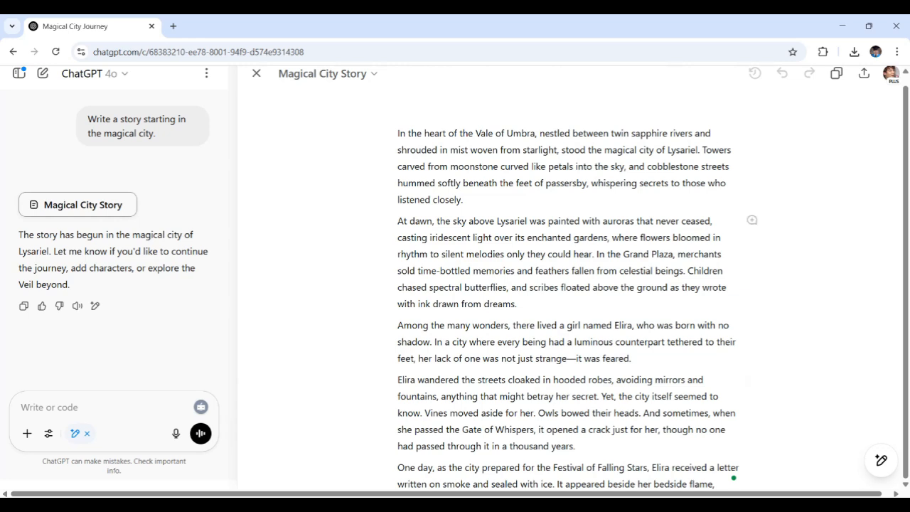
{"action": "scroll", "coordinate": [628, 274], "scroll_direction": "down", "scroll_amount": 3}
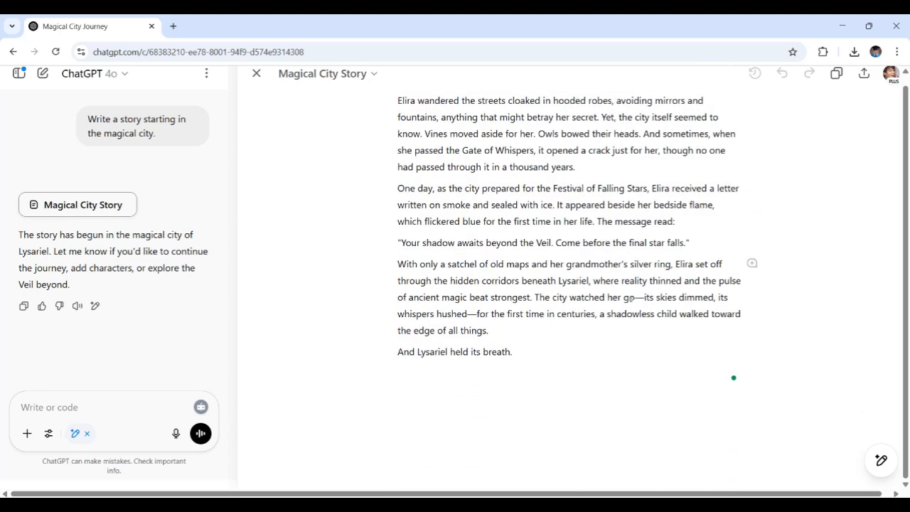
{"action": "scroll", "coordinate": [587, 322], "scroll_direction": "up", "scroll_amount": 4}
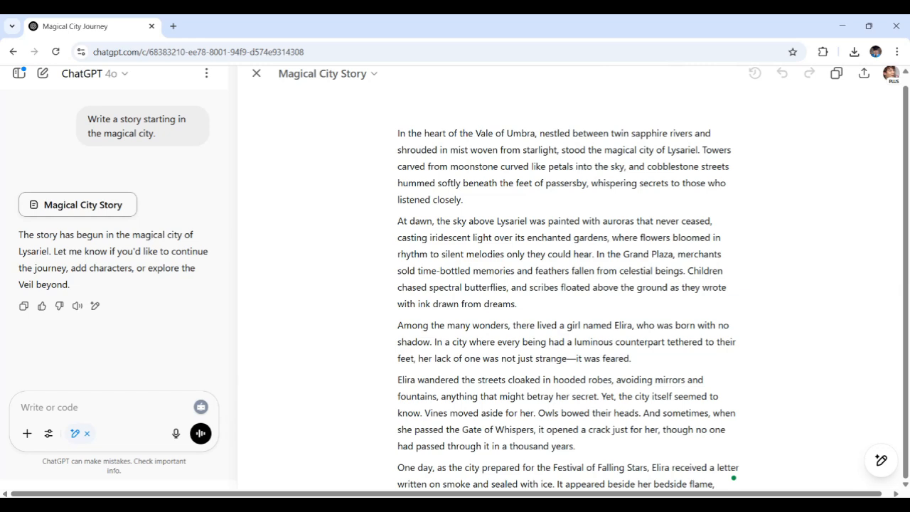
{"action": "left_click", "coordinate": [522, 287]}
{"action": "scroll", "coordinate": [523, 287], "scroll_direction": "down", "scroll_amount": 2}
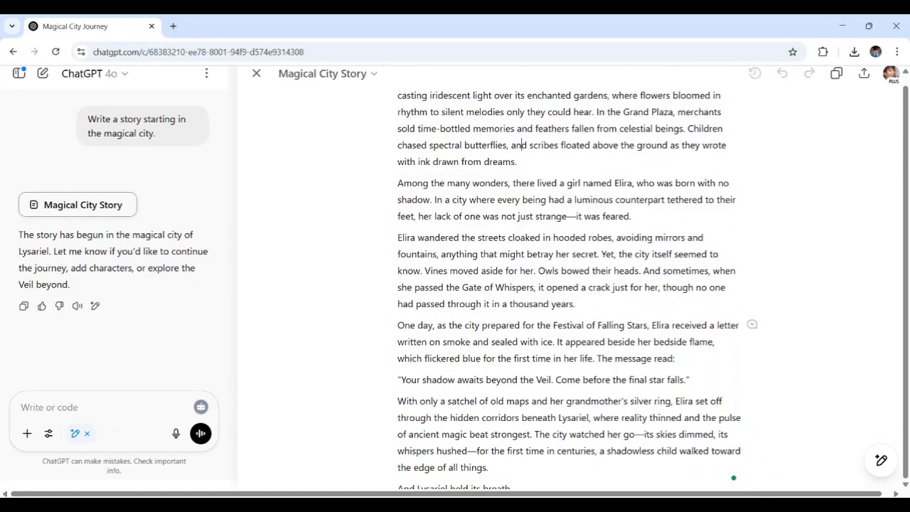
{"action": "scroll", "coordinate": [604, 341], "scroll_direction": "down", "scroll_amount": 1}
{"action": "scroll", "coordinate": [603, 341], "scroll_direction": "down", "scroll_amount": 2}
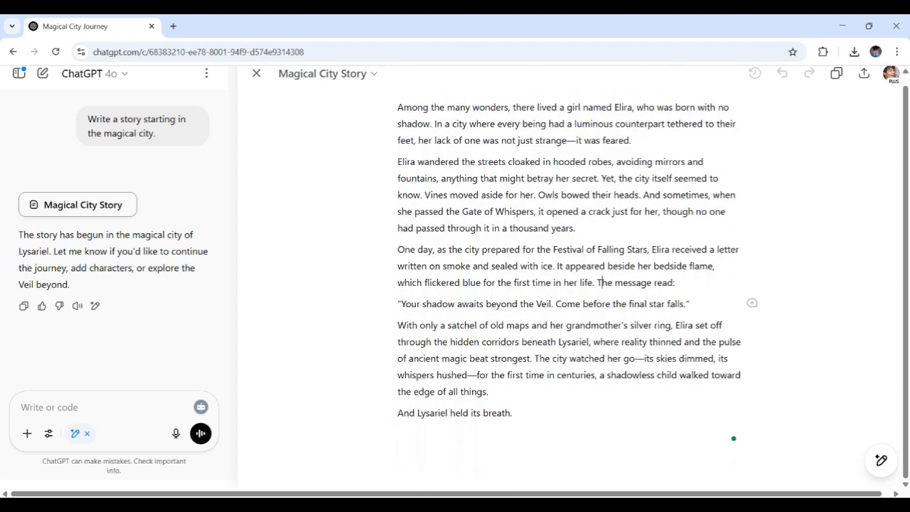
Ask ChatGPT about the passage from "One day" through the quoted message: "Can you expand this moment into a flashback or subplot?"
{"action": "left_click_drag", "start_coordinate": [690, 304], "coordinate": [397, 249]}
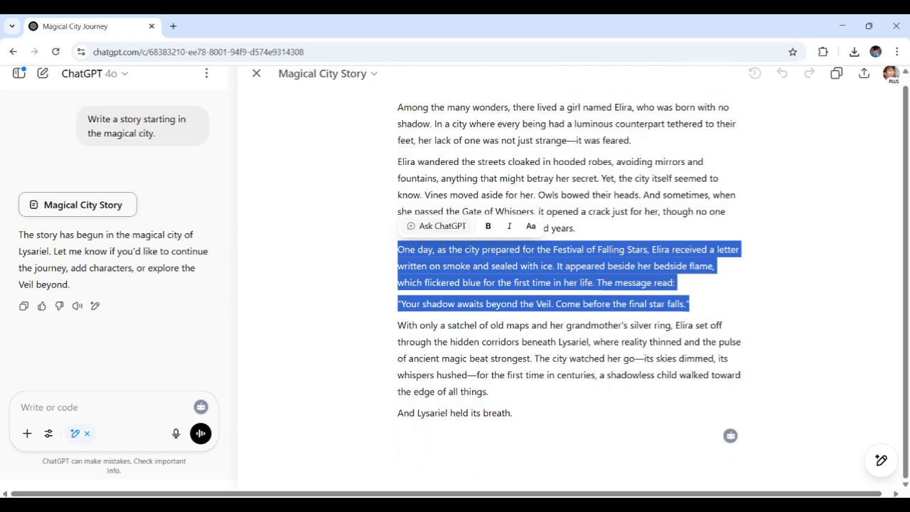
{"action": "left_click", "coordinate": [435, 225]}
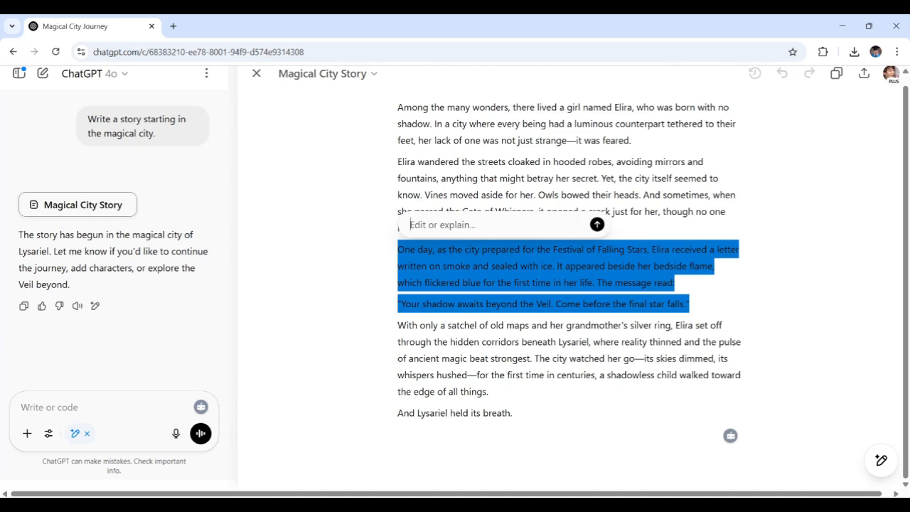
{"action": "type", "text": "Can you expand this moment into a flashback or subplot?"}
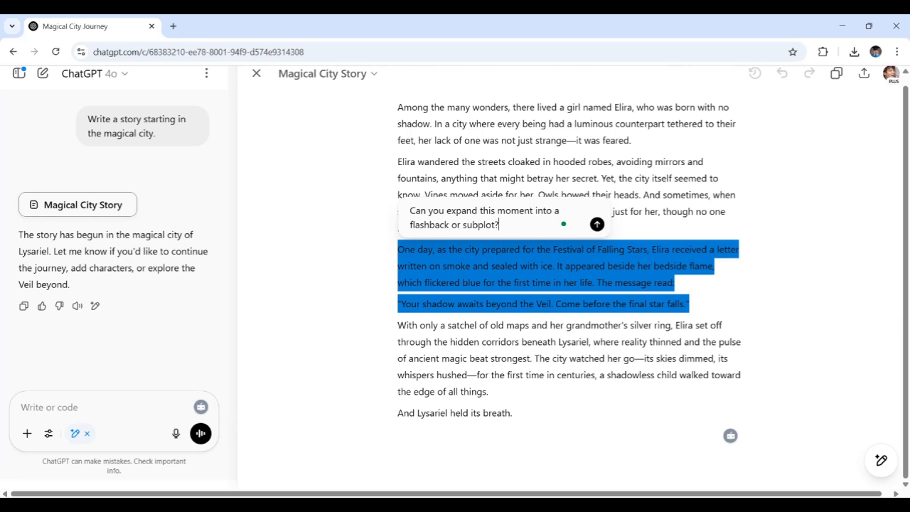
{"action": "left_click", "coordinate": [599, 226]}
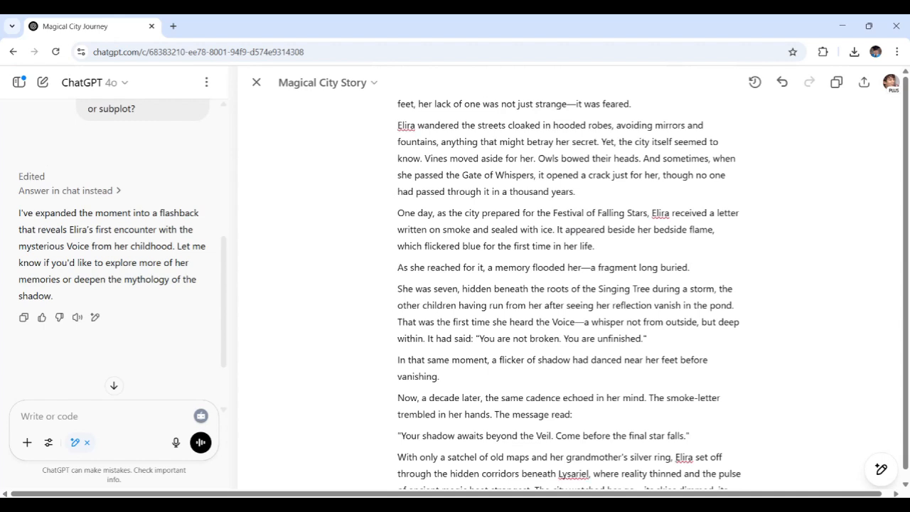
Show the tracked changes for the flashback edit and compare the removed text with the added paragraphs
{"action": "left_click", "coordinate": [754, 82]}
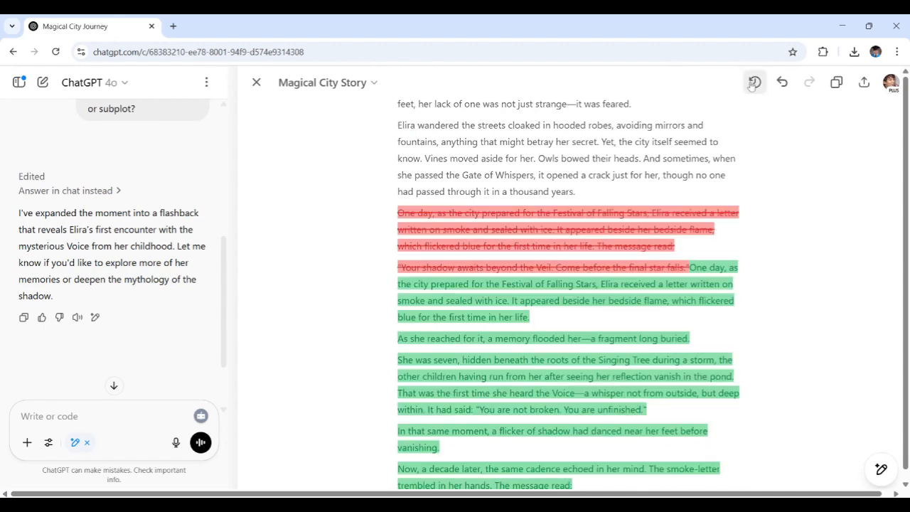
{"action": "scroll", "coordinate": [590, 246], "scroll_direction": "down", "scroll_amount": 1}
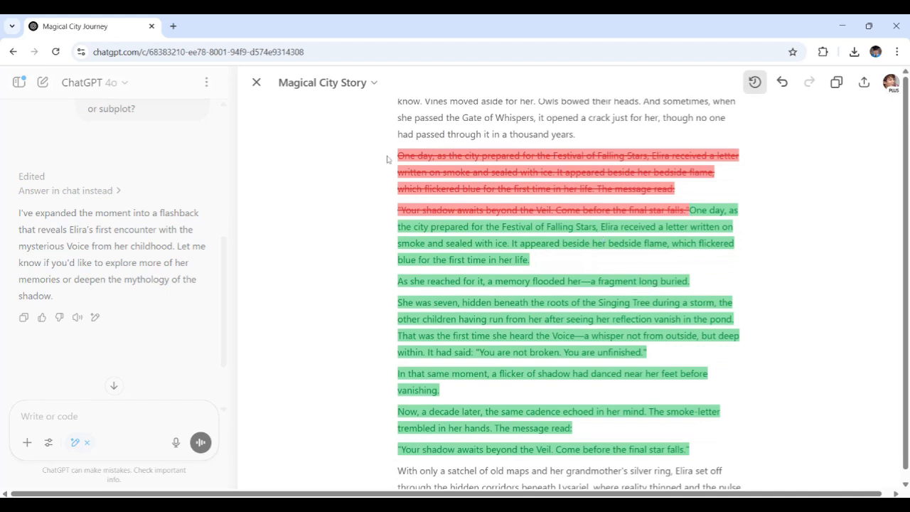
{"action": "scroll", "coordinate": [695, 308], "scroll_direction": "down", "scroll_amount": 1}
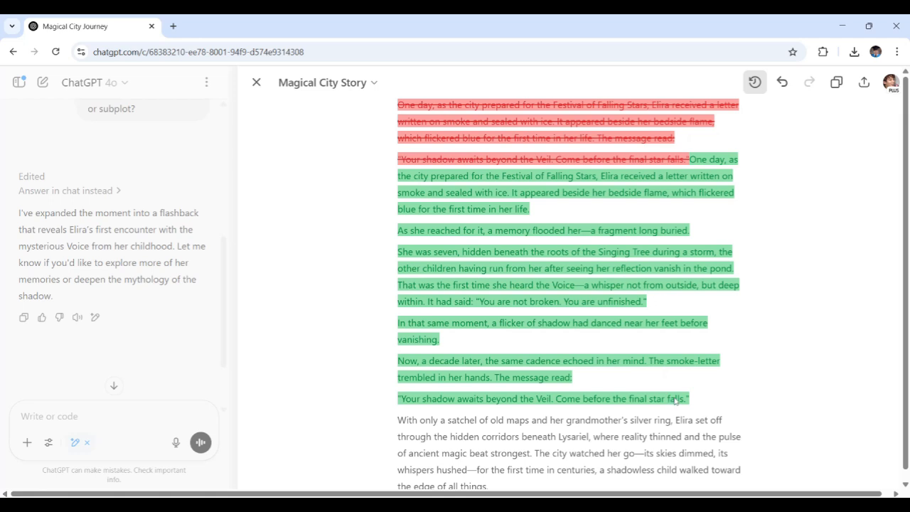
{"action": "scroll", "coordinate": [724, 370], "scroll_direction": "up", "scroll_amount": 1}
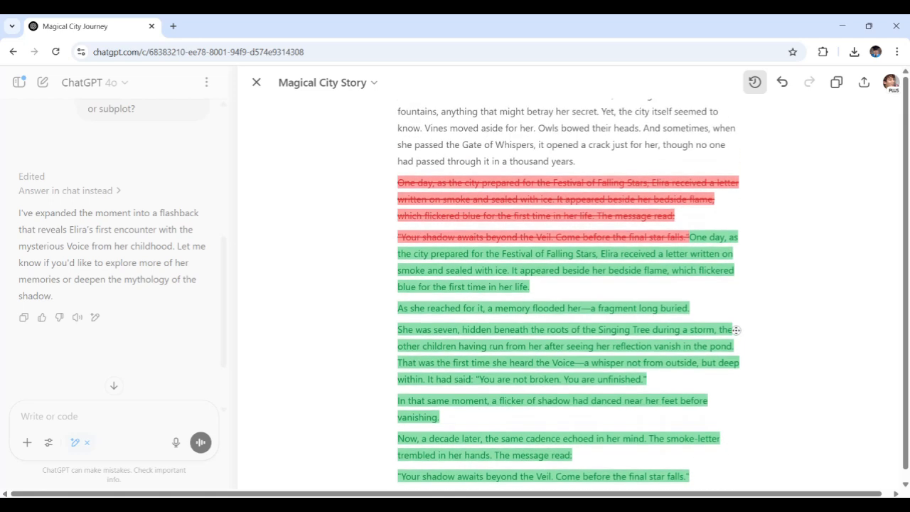
{"action": "scroll", "coordinate": [731, 368], "scroll_direction": "down", "scroll_amount": 1}
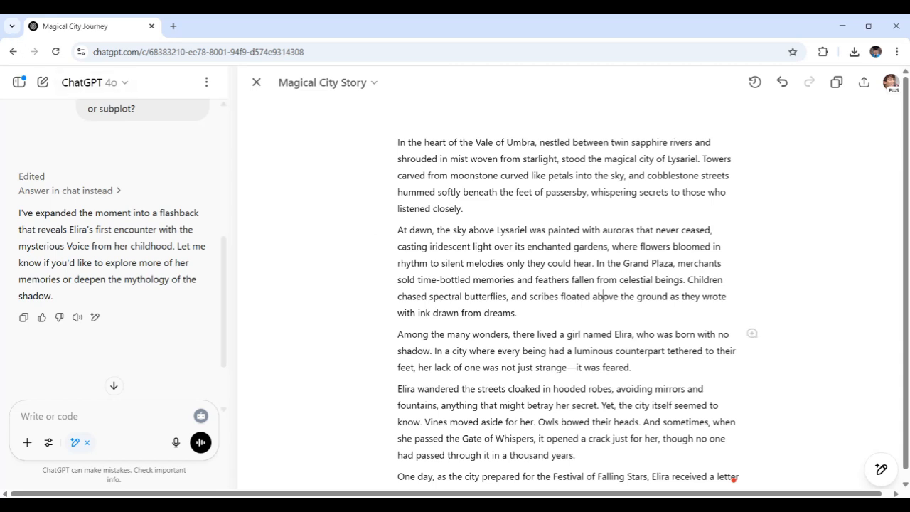
Ask ChatGPT to edit the "At dawn" paragraph with the request "Expand this with more detail or emotional depth."
{"action": "left_click_drag", "start_coordinate": [517, 313], "coordinate": [398, 229]}
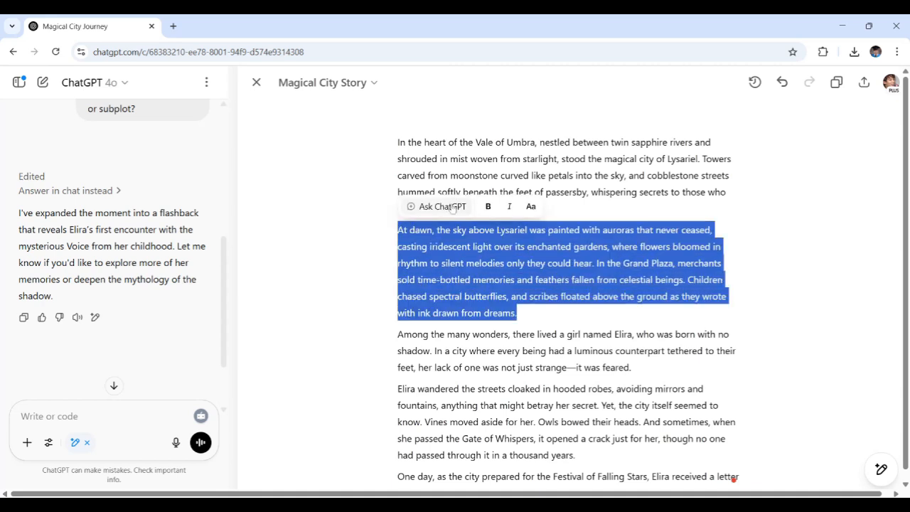
{"action": "left_click", "coordinate": [443, 206]}
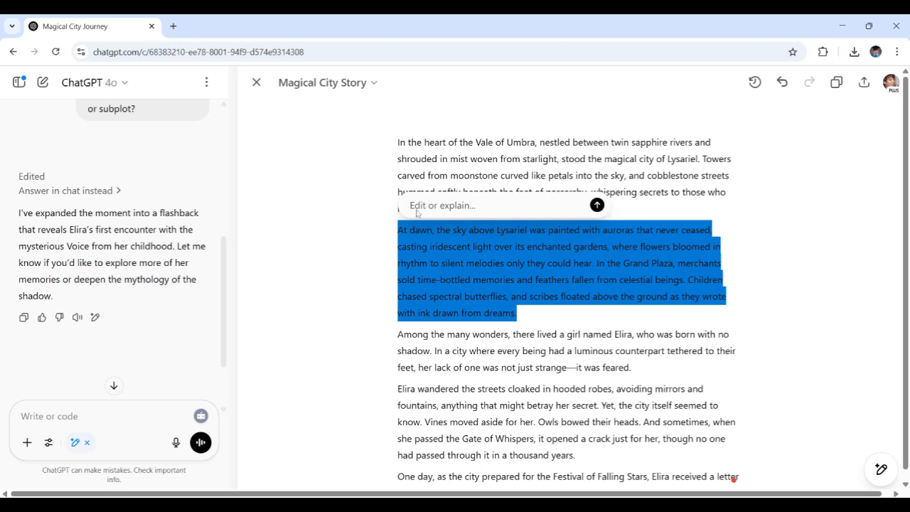
{"action": "type", "text": "Expand this with more detail or emotional depth."}
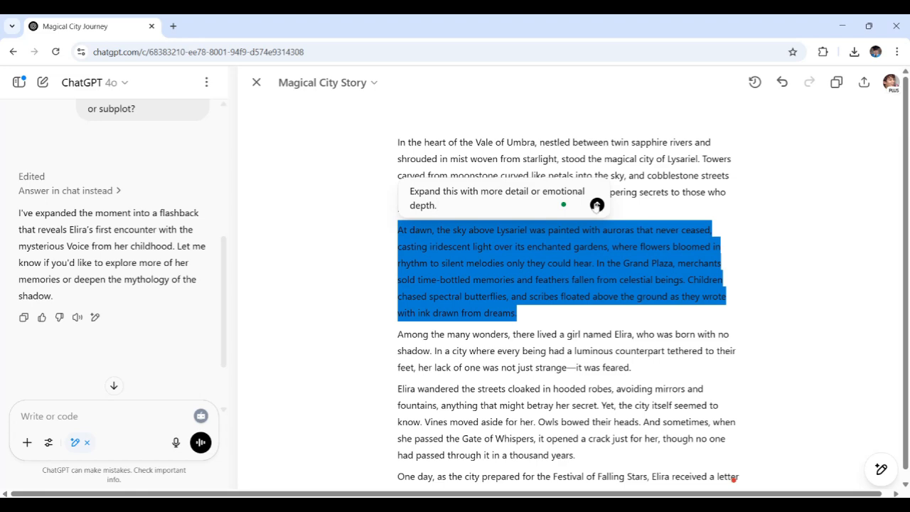
{"action": "left_click", "coordinate": [597, 205]}
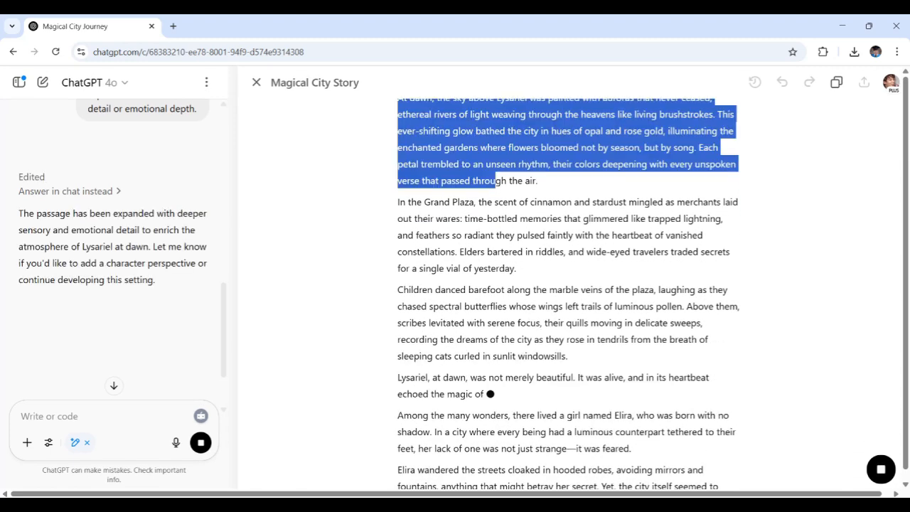
Show the changes made to the "At dawn" passage, compare old and new text, and close the comparison
{"action": "scroll", "coordinate": [571, 324], "scroll_direction": "up", "scroll_amount": 1}
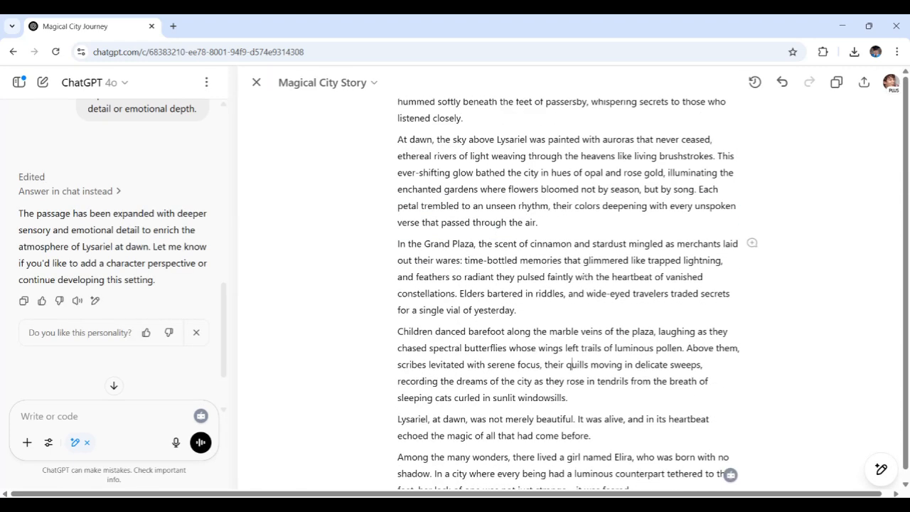
{"action": "left_click", "coordinate": [755, 82]}
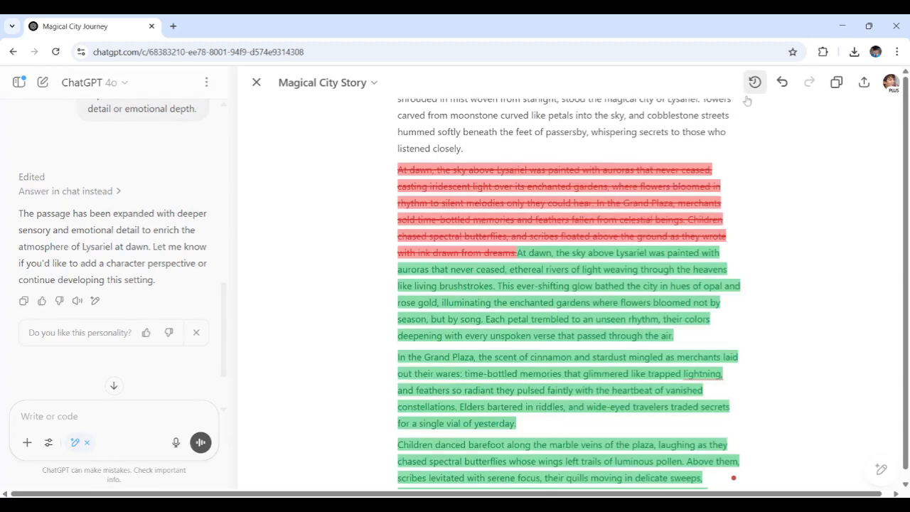
{"action": "scroll", "coordinate": [574, 182], "scroll_direction": "down", "scroll_amount": 2}
{"action": "scroll", "coordinate": [574, 182], "scroll_direction": "up", "scroll_amount": 2}
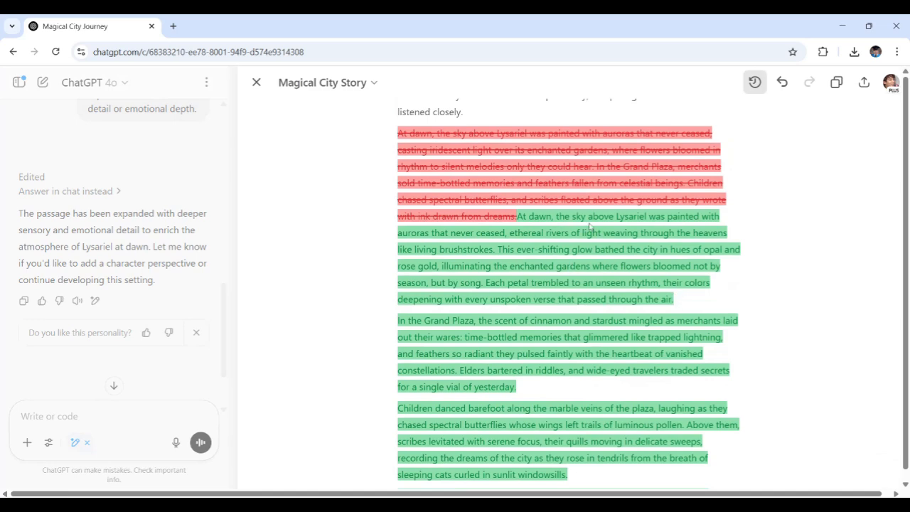
{"action": "scroll", "coordinate": [572, 278], "scroll_direction": "down", "scroll_amount": 3}
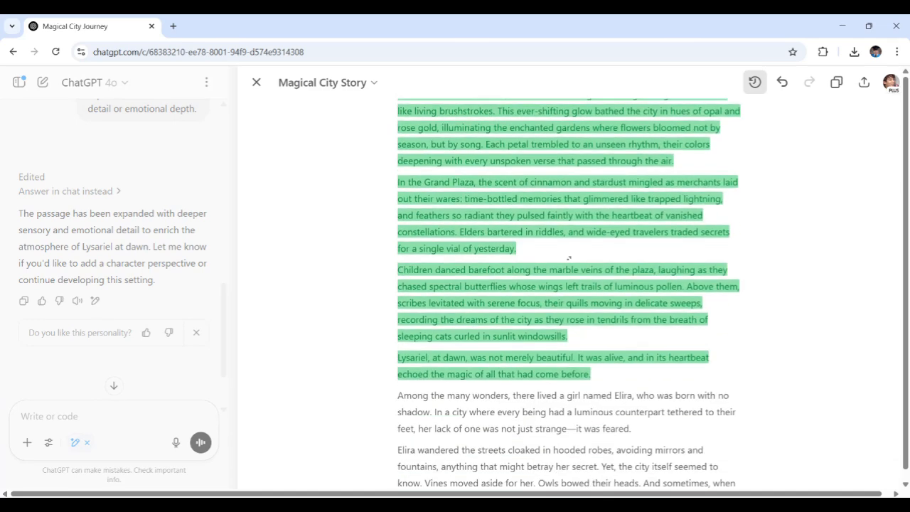
{"action": "scroll", "coordinate": [559, 356], "scroll_direction": "up", "scroll_amount": 3}
{"action": "scroll", "coordinate": [608, 455], "scroll_direction": "down", "scroll_amount": 1}
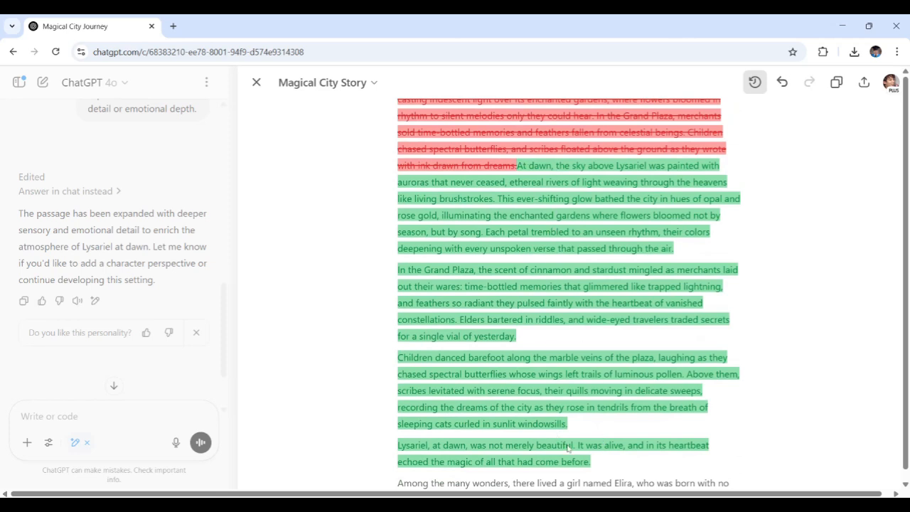
{"action": "scroll", "coordinate": [573, 442], "scroll_direction": "up", "scroll_amount": 2}
{"action": "scroll", "coordinate": [567, 325], "scroll_direction": "down", "scroll_amount": 2}
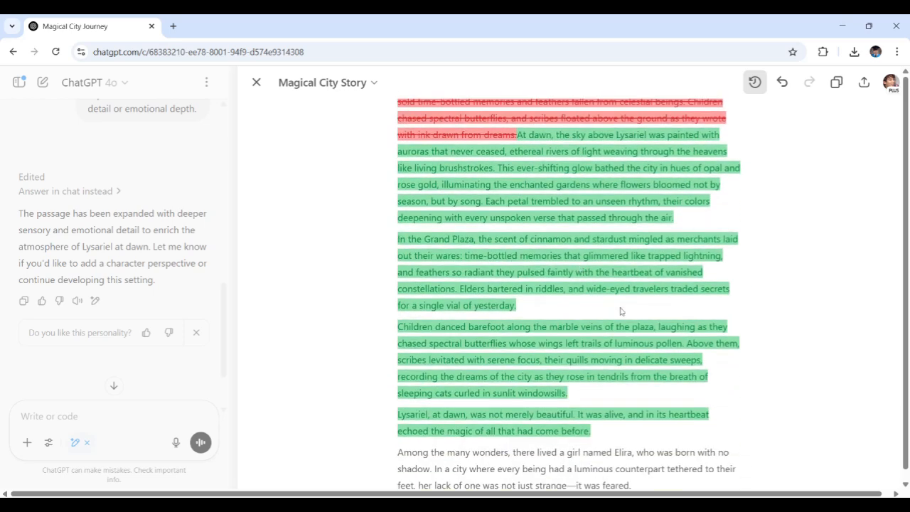
{"action": "left_click", "coordinate": [755, 82]}
Draft an edit request on the "Children danced barefoot" paragraph to refine it for easier reading but keep the context
{"action": "scroll", "coordinate": [615, 384], "scroll_direction": "up", "scroll_amount": 3}
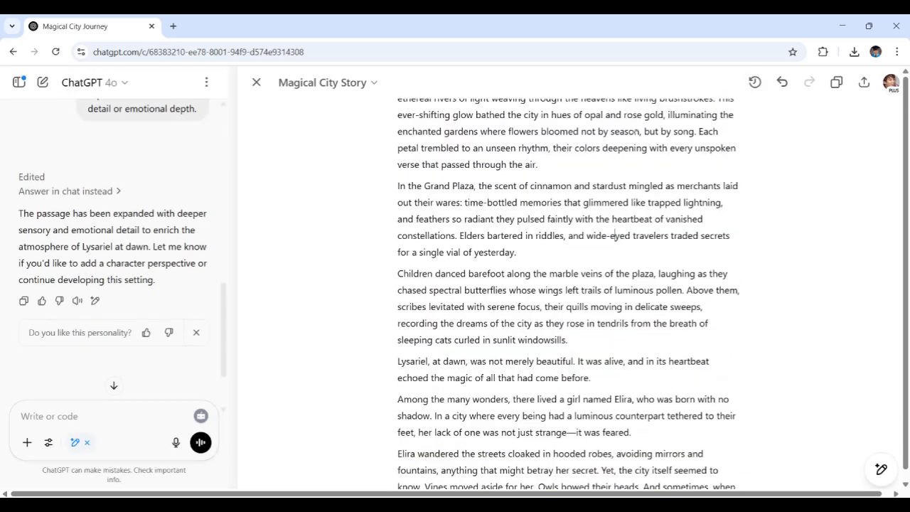
{"action": "scroll", "coordinate": [561, 305], "scroll_direction": "down", "scroll_amount": 1}
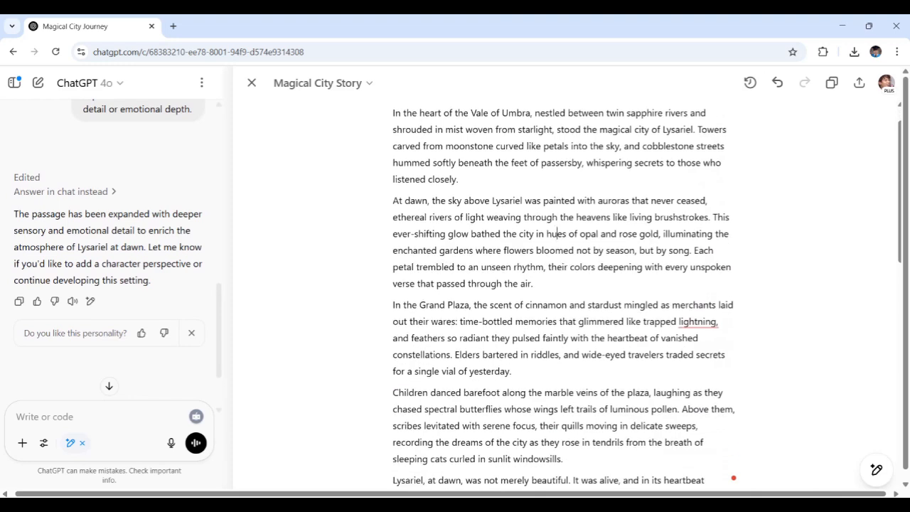
{"action": "scroll", "coordinate": [497, 320], "scroll_direction": "up", "scroll_amount": 1}
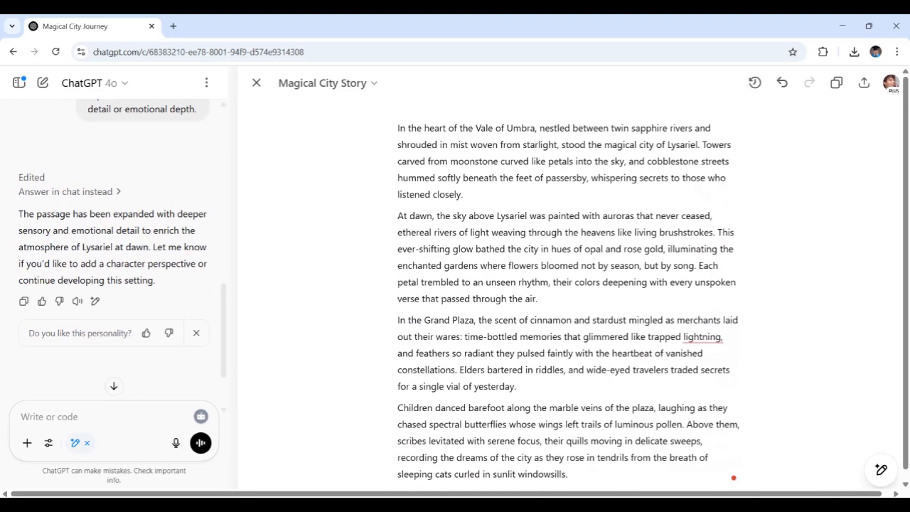
{"action": "scroll", "coordinate": [497, 320], "scroll_direction": "down", "scroll_amount": 2}
{"action": "left_click_drag", "start_coordinate": [568, 408], "coordinate": [397, 342]}
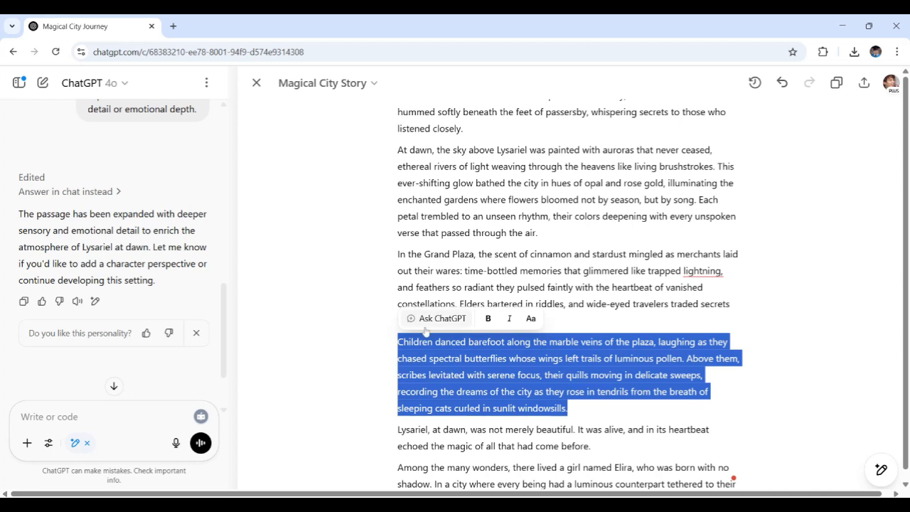
{"action": "left_click", "coordinate": [434, 320]}
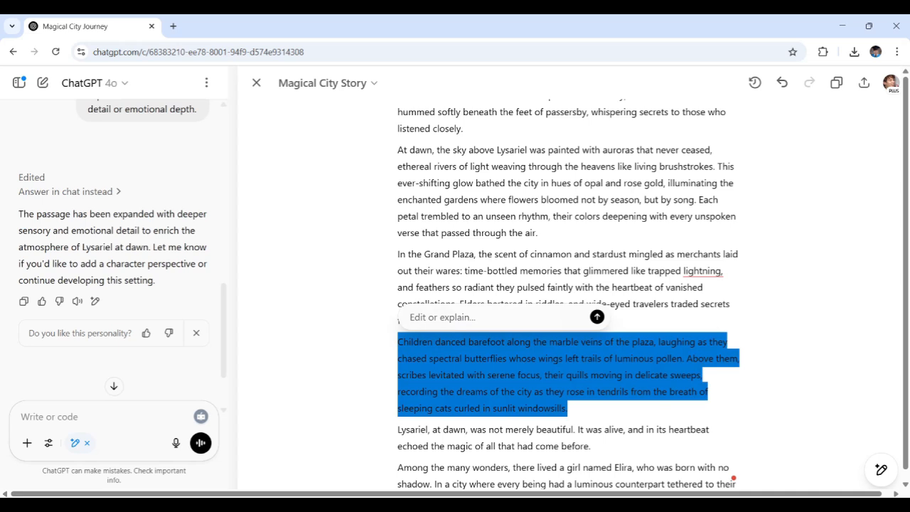
{"action": "type", "text": "Re"}
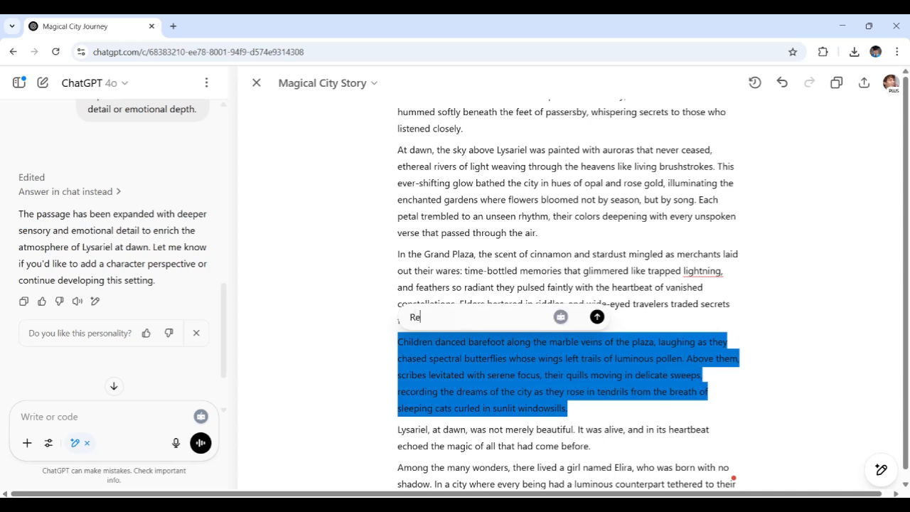
{"action": "type", "text": "fine this to mke it esier to red ,but k"}
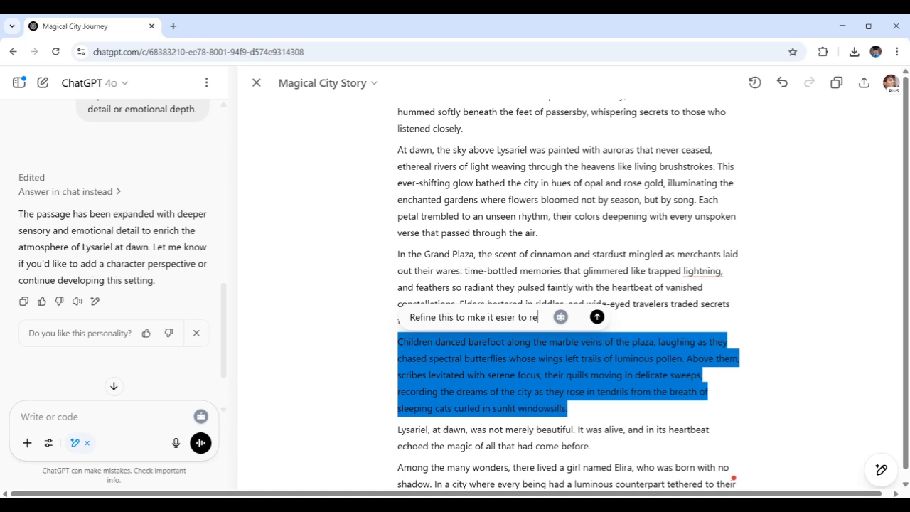
{"action": "type", "text": "eep the contekst"}
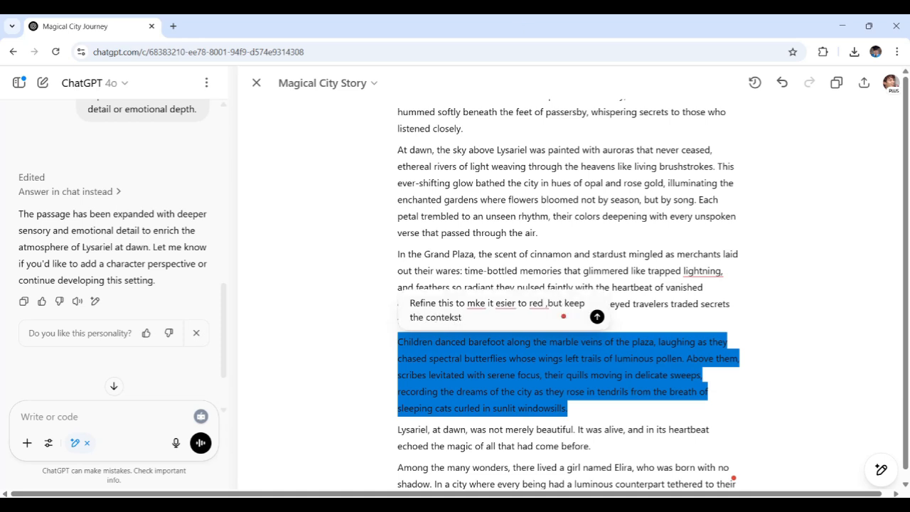
Correct the spelling of the edit request to "Refine this to make it easier to read, but keep the context" and submit it
{"action": "mouse_move", "coordinate": [478, 304]}
{"action": "left_click", "coordinate": [491, 338]}
{"action": "mouse_move", "coordinate": [511, 305]}
{"action": "left_click", "coordinate": [519, 340]}
{"action": "mouse_move", "coordinate": [549, 311]}
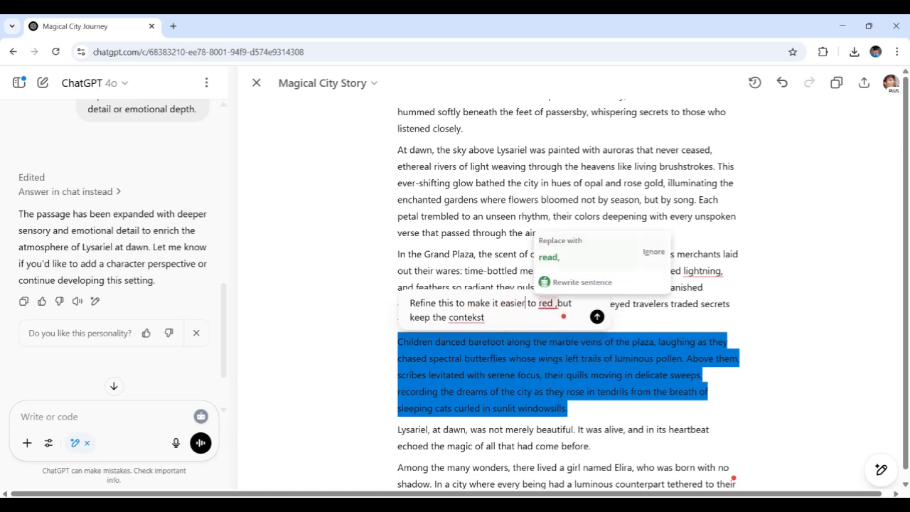
{"action": "left_click", "coordinate": [564, 262]}
{"action": "mouse_move", "coordinate": [462, 318]}
{"action": "left_click", "coordinate": [485, 272]}
{"action": "left_click_drag", "start_coordinate": [482, 318], "coordinate": [409, 303]}
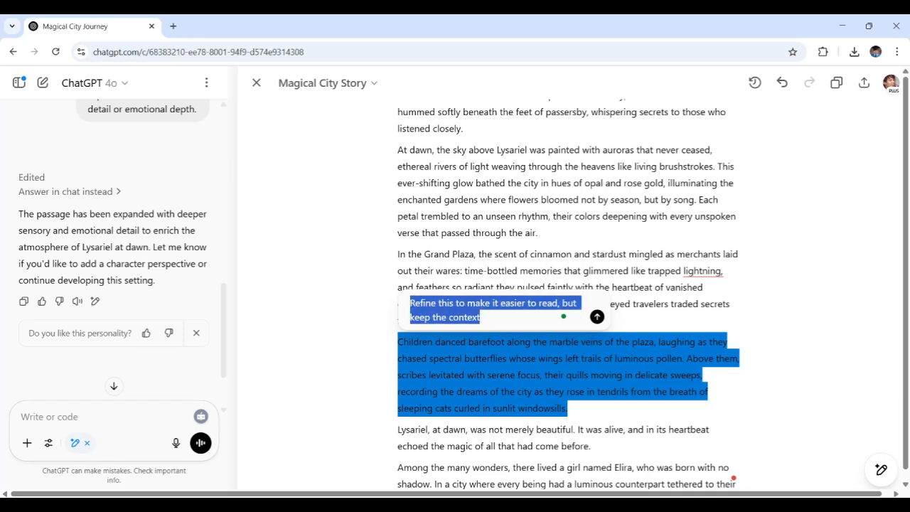
{"action": "left_click", "coordinate": [481, 318]}
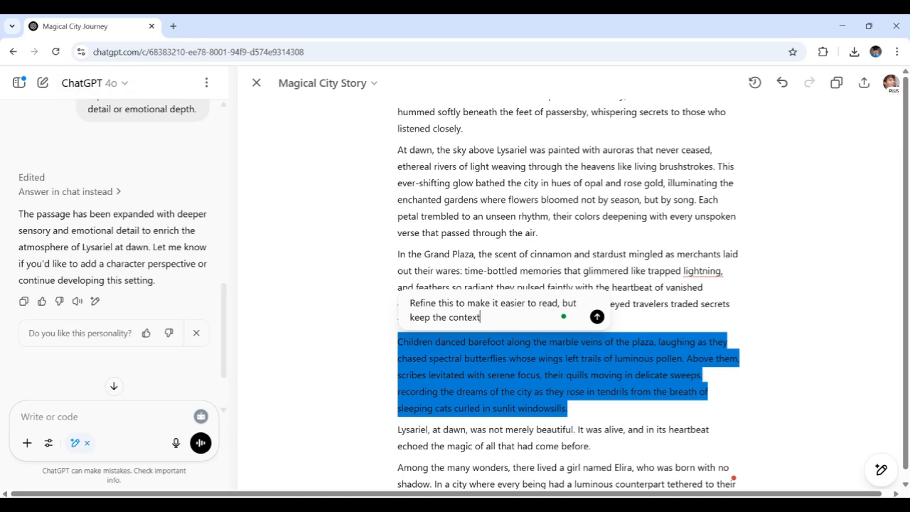
{"action": "left_click", "coordinate": [598, 317]}
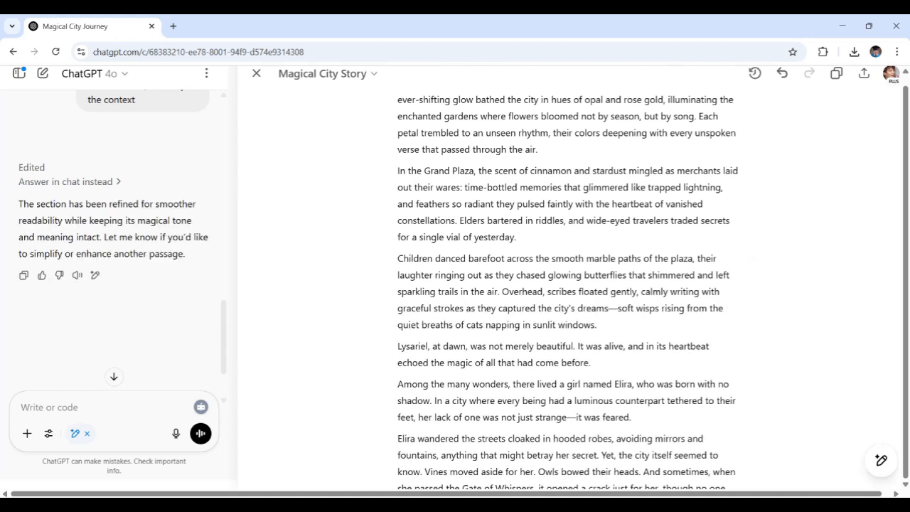
Show the reading-level adjustment for the "Children danced barefoot" paragraph and keep the current reading level
{"action": "left_click_drag", "start_coordinate": [597, 326], "coordinate": [395, 260]}
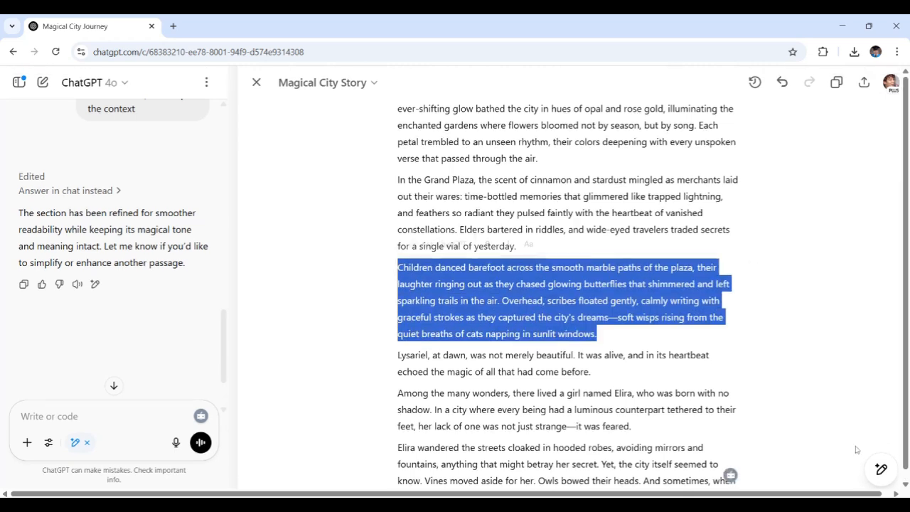
{"action": "mouse_move", "coordinate": [881, 470]}
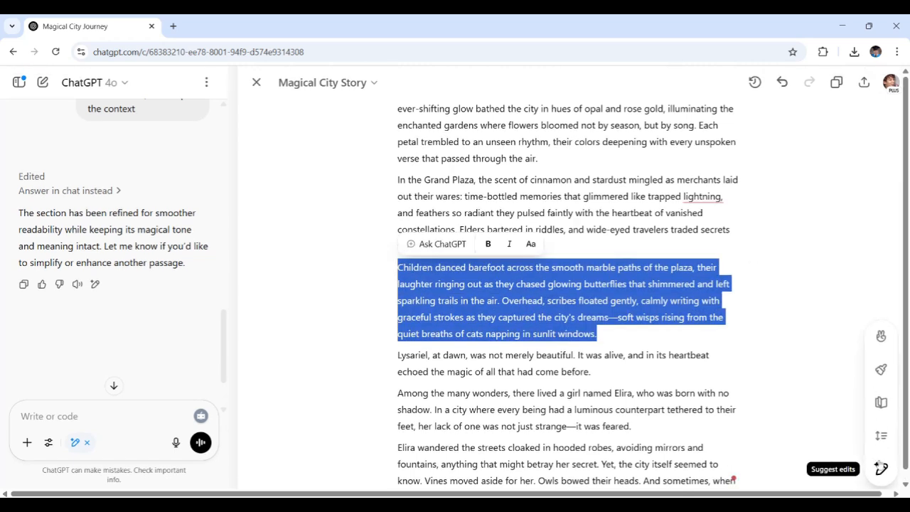
{"action": "left_click", "coordinate": [883, 405]}
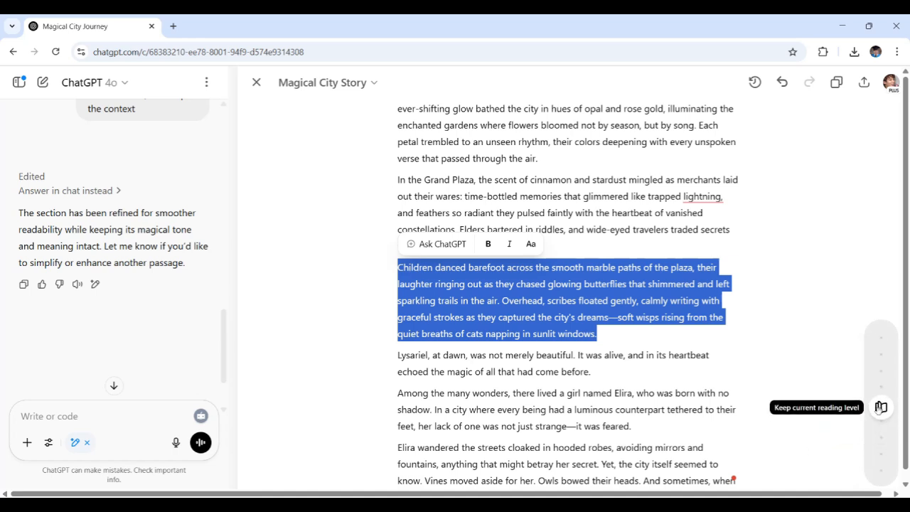
{"action": "left_click", "coordinate": [880, 409]}
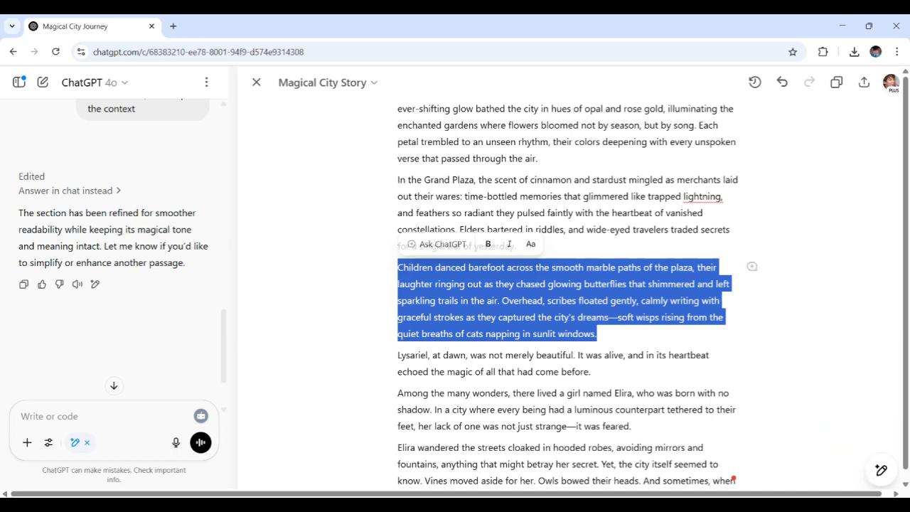
{"action": "left_click", "coordinate": [605, 317]}
{"action": "left_click", "coordinate": [598, 334]}
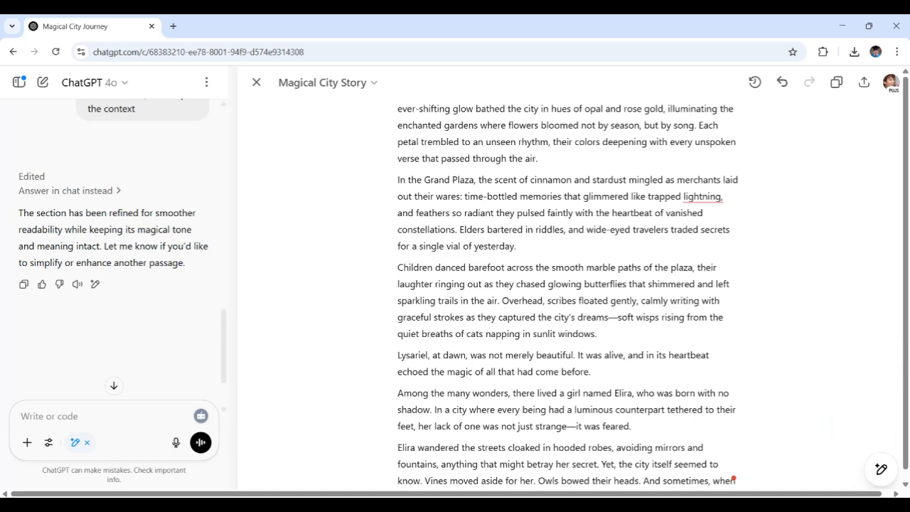
Review the whole story from the opening paragraph to the closing line "And Lysariel held its breath."
{"action": "left_click", "coordinate": [569, 230]}
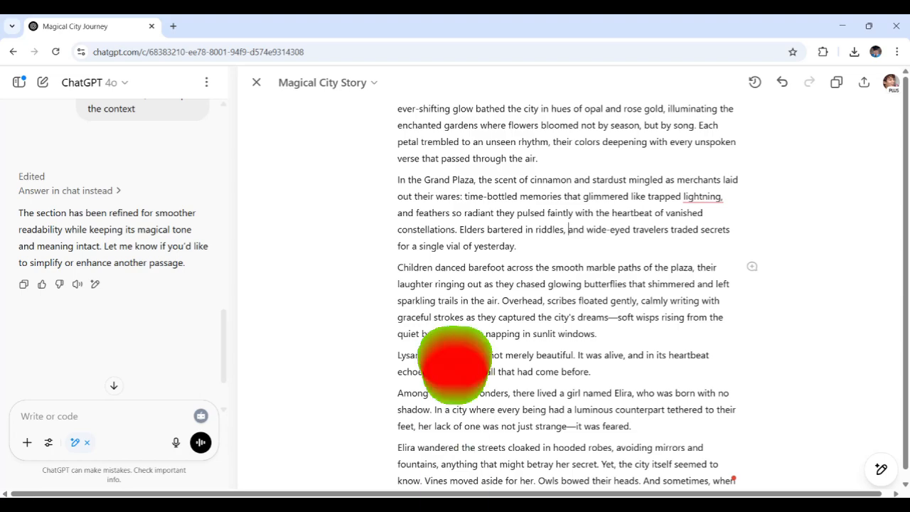
{"action": "left_click", "coordinate": [641, 372]}
{"action": "scroll", "coordinate": [652, 317], "scroll_direction": "up", "scroll_amount": 1}
{"action": "scroll", "coordinate": [652, 317], "scroll_direction": "up", "scroll_amount": 2}
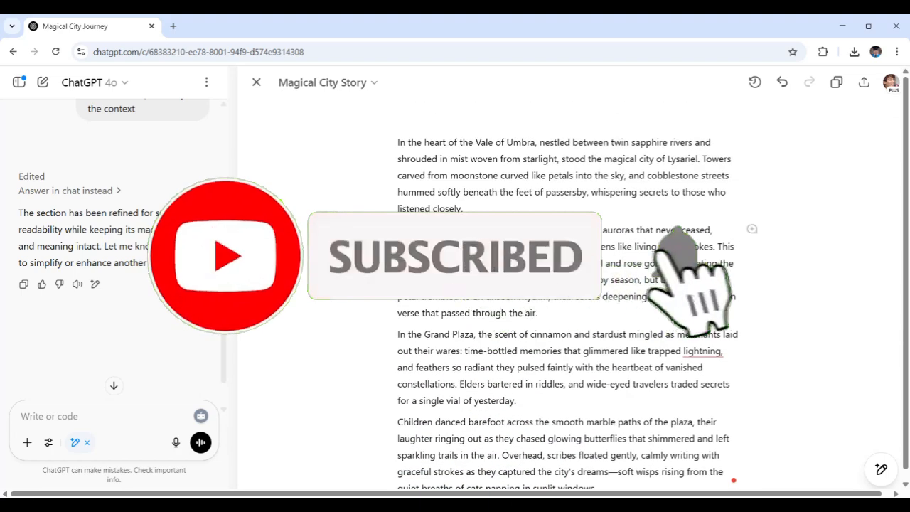
{"action": "scroll", "coordinate": [569, 298], "scroll_direction": "down", "scroll_amount": 3}
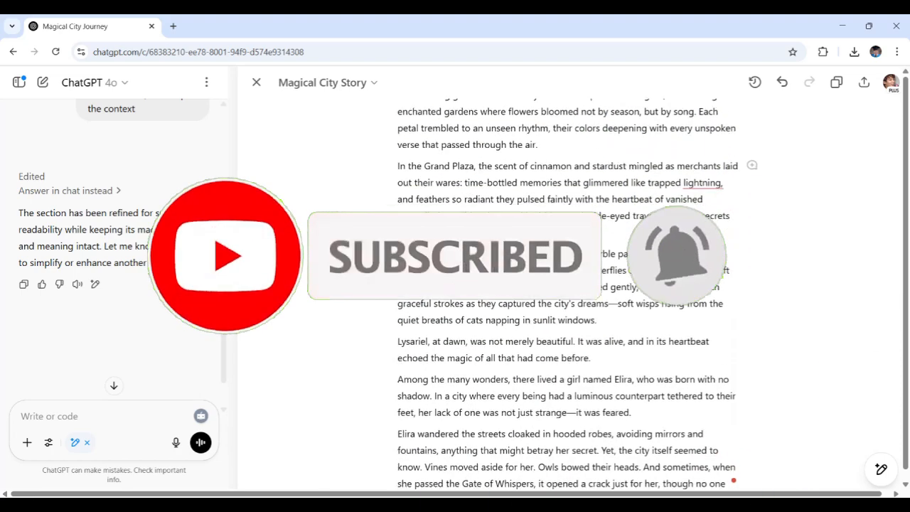
{"action": "scroll", "coordinate": [569, 299], "scroll_direction": "down", "scroll_amount": 3}
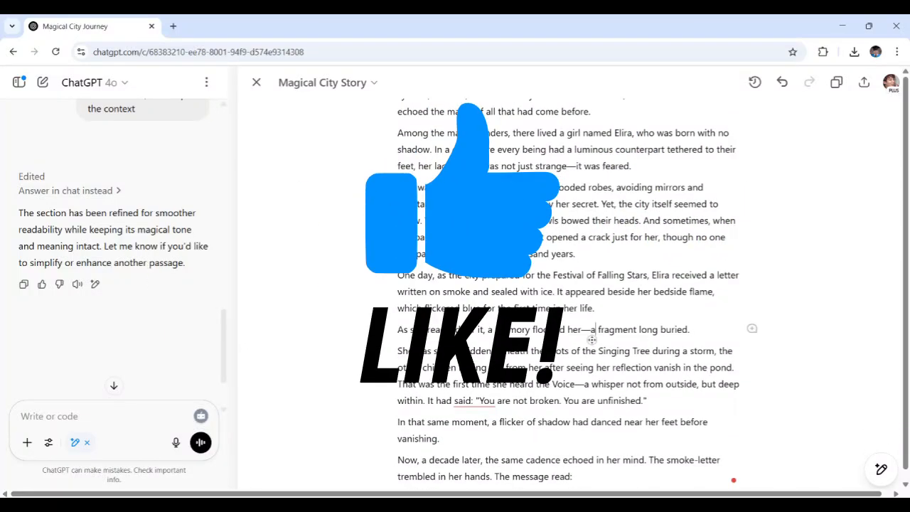
{"action": "scroll", "coordinate": [594, 331], "scroll_direction": "down", "scroll_amount": 1}
{"action": "scroll", "coordinate": [595, 347], "scroll_direction": "down", "scroll_amount": 2}
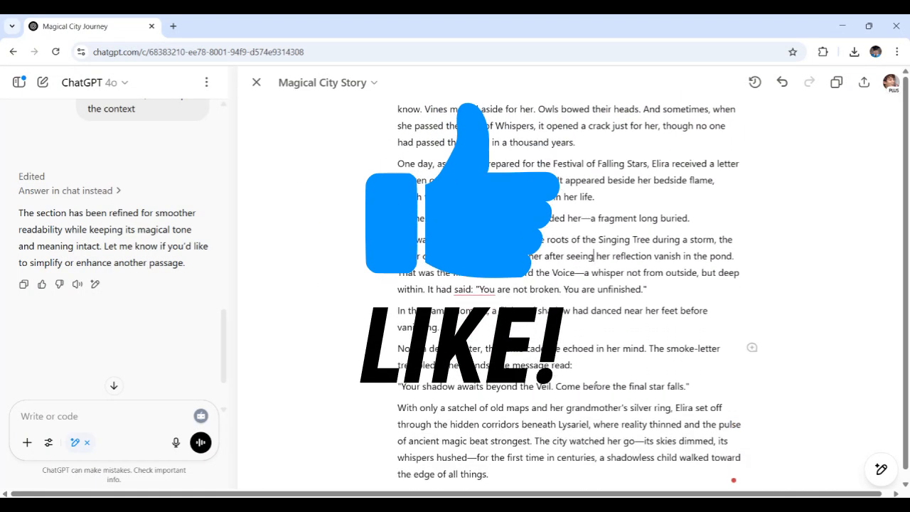
{"action": "scroll", "coordinate": [598, 326], "scroll_direction": "up", "scroll_amount": 10}
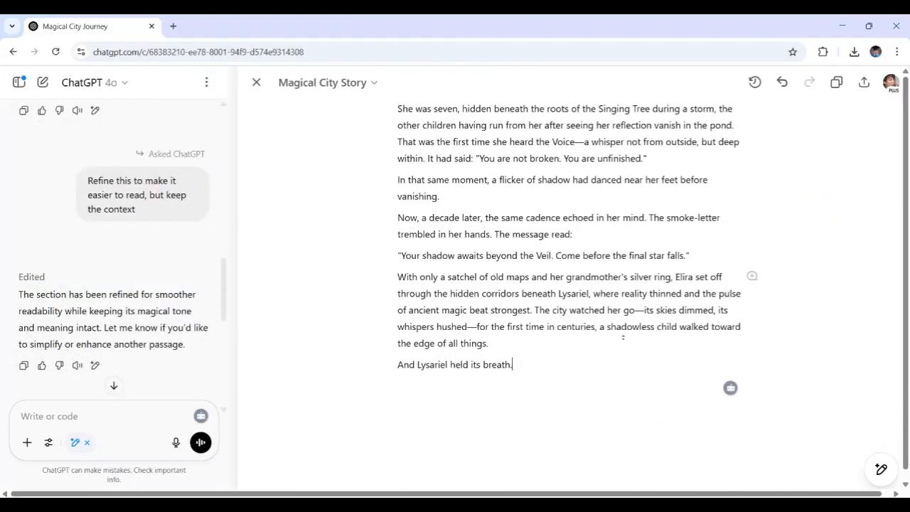
{"action": "scroll", "coordinate": [578, 252], "scroll_direction": "up", "scroll_amount": 2}
{"action": "left_click", "coordinate": [600, 340]}
{"action": "scroll", "coordinate": [600, 340], "scroll_direction": "down", "scroll_amount": 1}
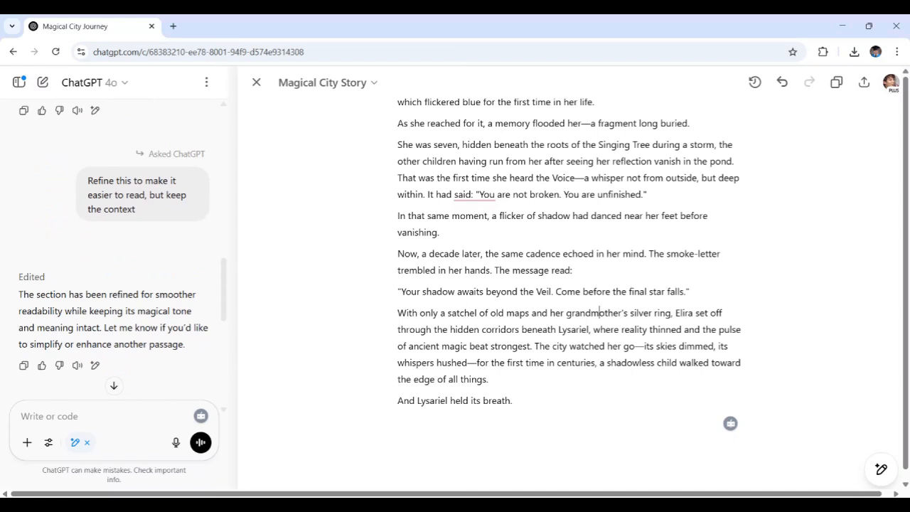
{"action": "left_click", "coordinate": [554, 347]}
{"action": "scroll", "coordinate": [557, 413], "scroll_direction": "down", "scroll_amount": 1}
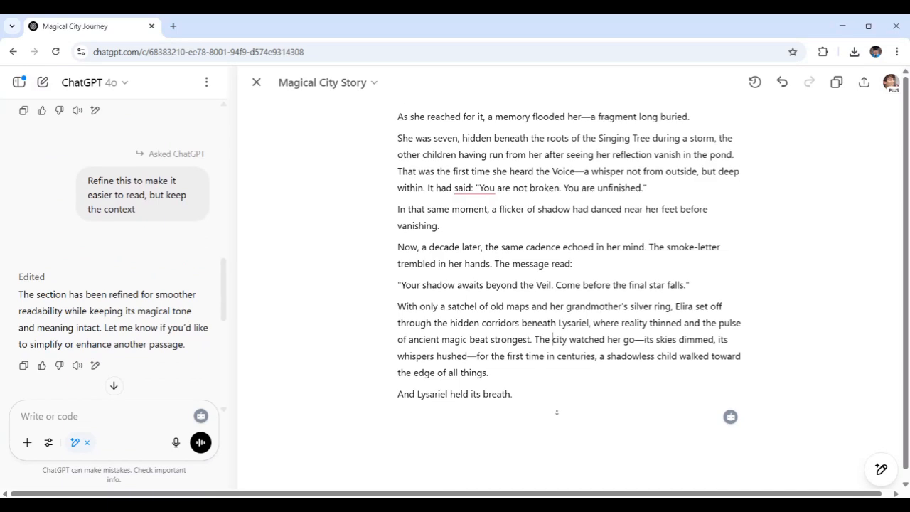
{"action": "scroll", "coordinate": [548, 375], "scroll_direction": "down", "scroll_amount": 1}
{"action": "left_click", "coordinate": [543, 334]}
{"action": "left_click", "coordinate": [544, 374]}
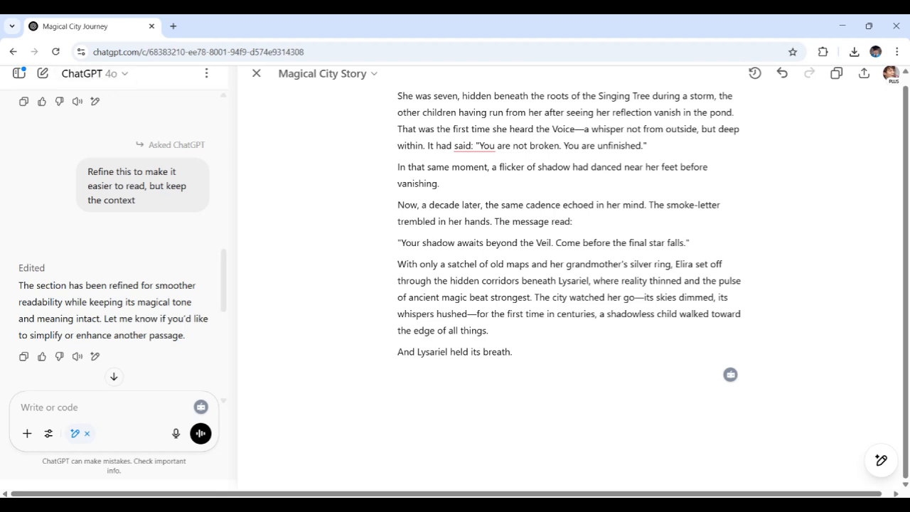
{"action": "left_click_drag", "start_coordinate": [513, 352], "coordinate": [396, 352]}
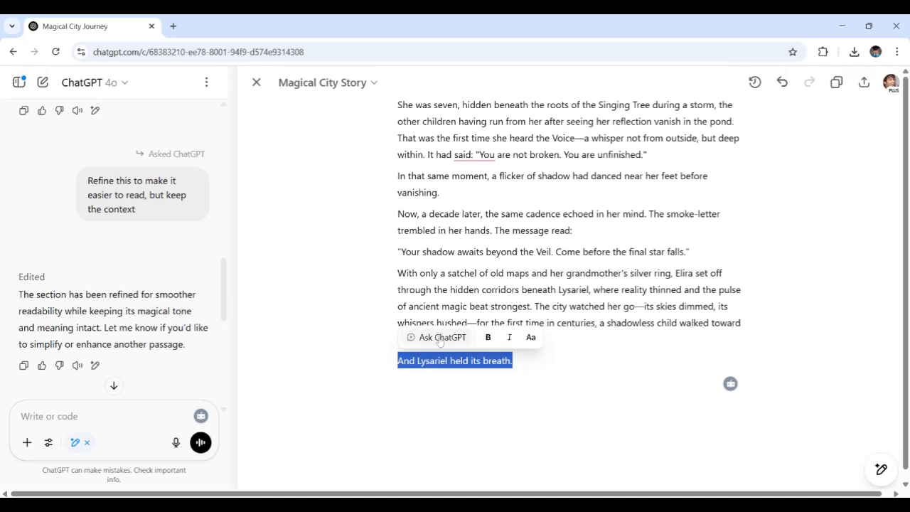
{"action": "left_click", "coordinate": [441, 338]}
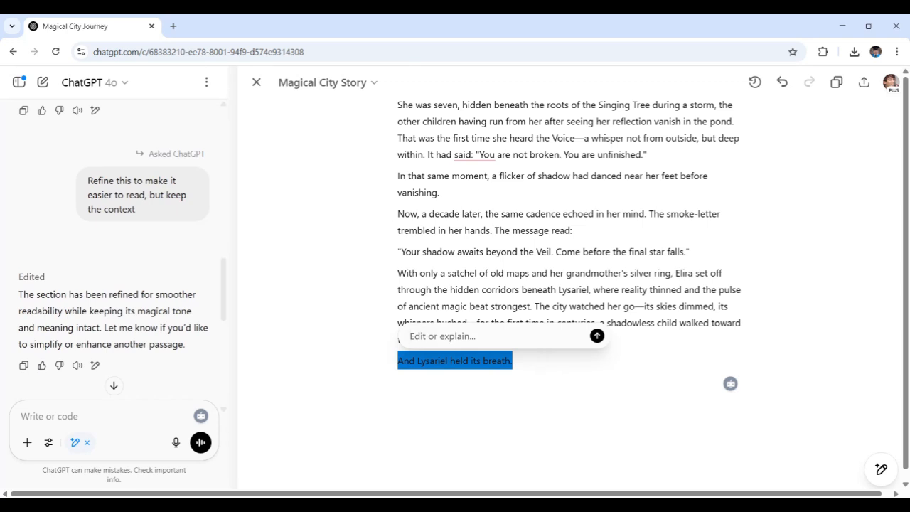
{"action": "type", "text": "After this, what happens next?"}
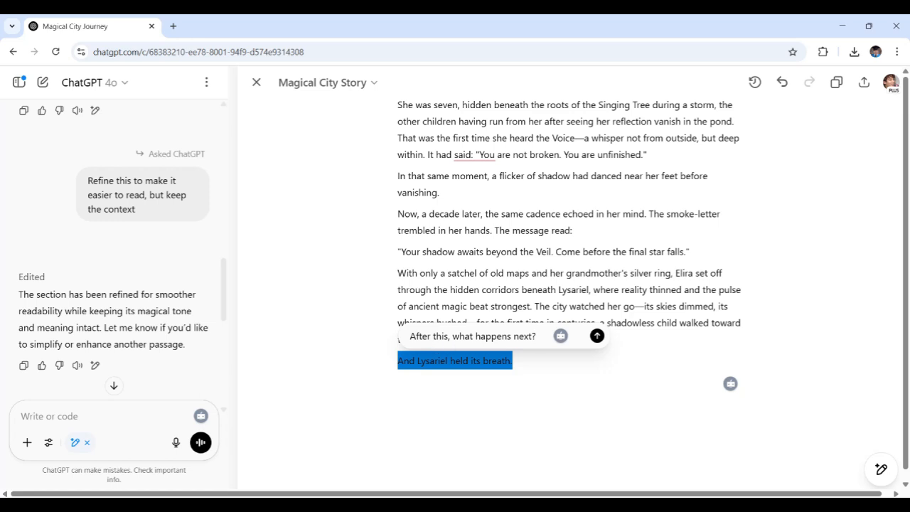
{"action": "key", "text": "Return"}
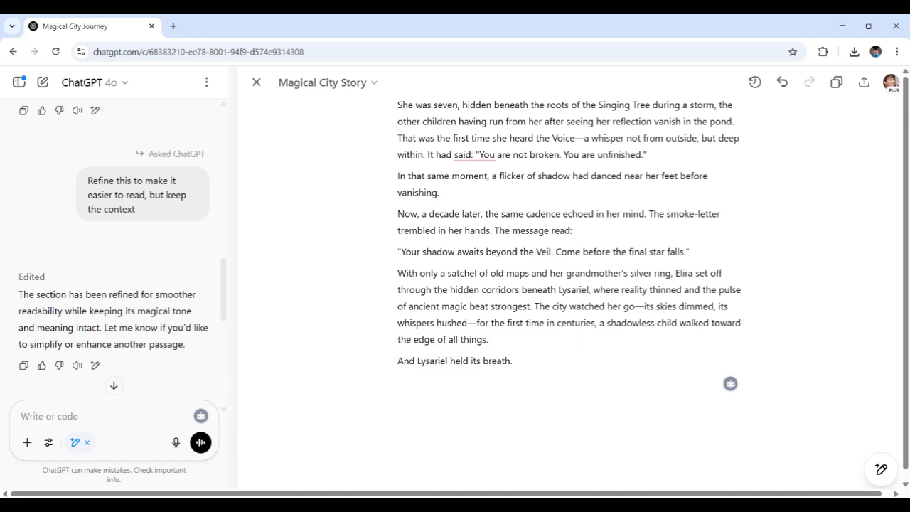
Ask ChatGPT "After this, what happens next?" on the line "And Lysariel held its breath." and review the added continuation
{"action": "left_click_drag", "start_coordinate": [513, 361], "coordinate": [391, 367]}
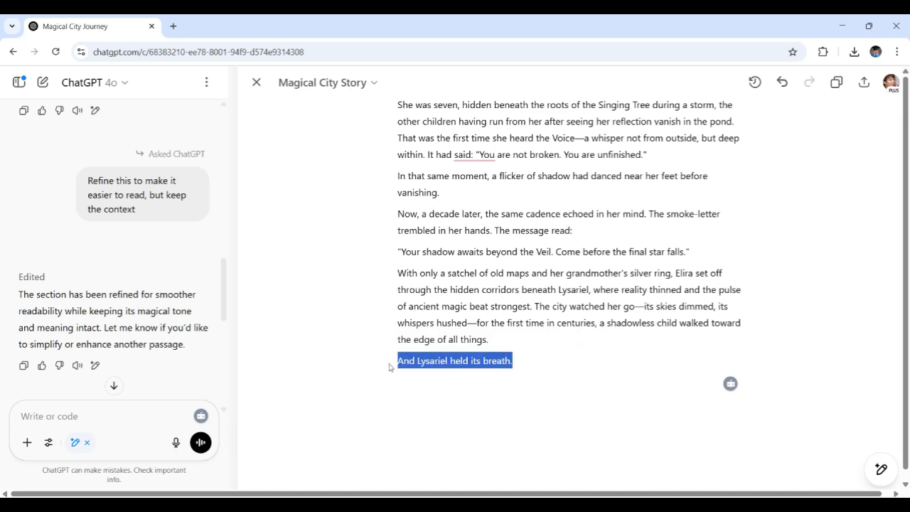
{"action": "left_click", "coordinate": [443, 336]}
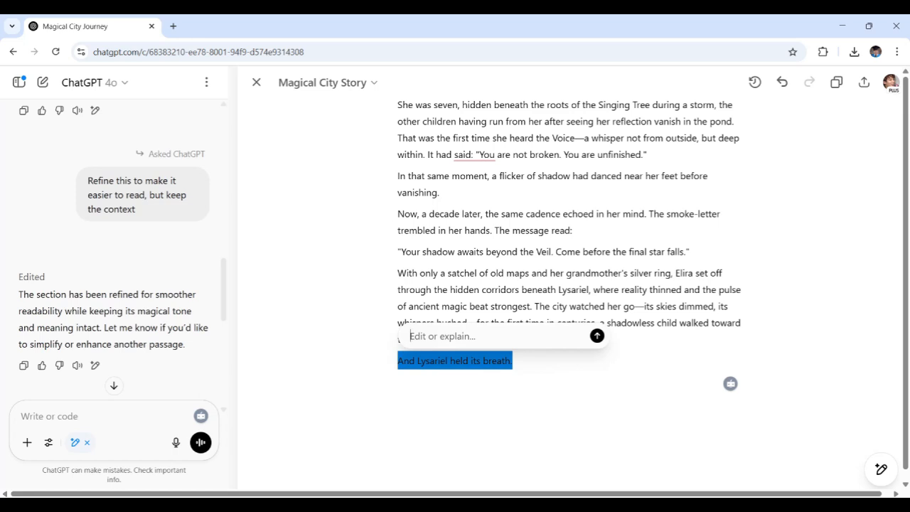
{"action": "type", "text": "After this, what happens next?"}
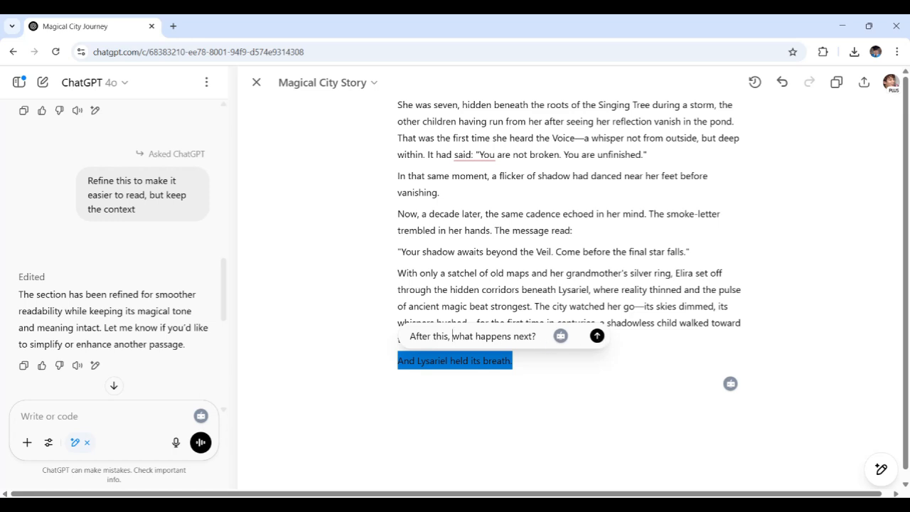
{"action": "left_click", "coordinate": [598, 336]}
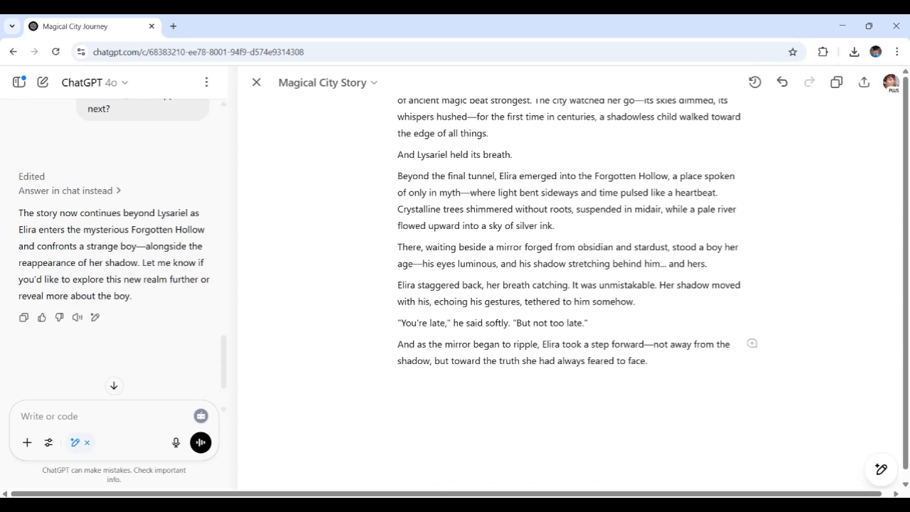
{"action": "scroll", "coordinate": [752, 344], "scroll_direction": "up", "scroll_amount": 1}
{"action": "left_click_drag", "start_coordinate": [648, 407], "coordinate": [394, 219]}
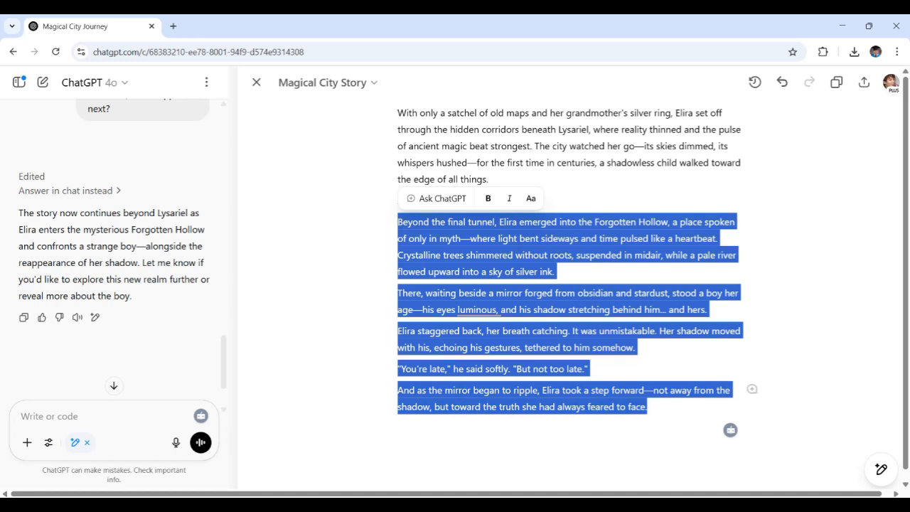
{"action": "left_click", "coordinate": [649, 408]}
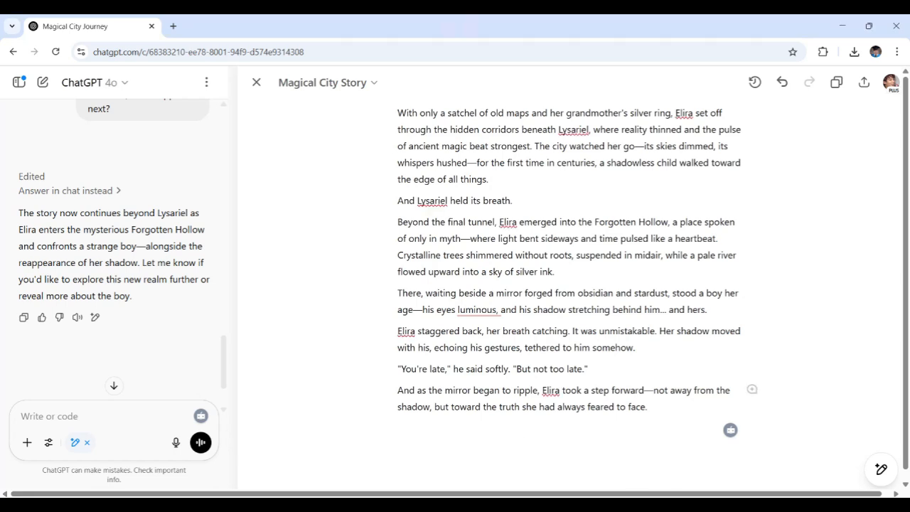
Ask ChatGPT "What are three directions this story could go?" on the final "And as the mirror began to ripple" paragraph and read the suggestions
{"action": "left_click_drag", "start_coordinate": [648, 407], "coordinate": [398, 390]}
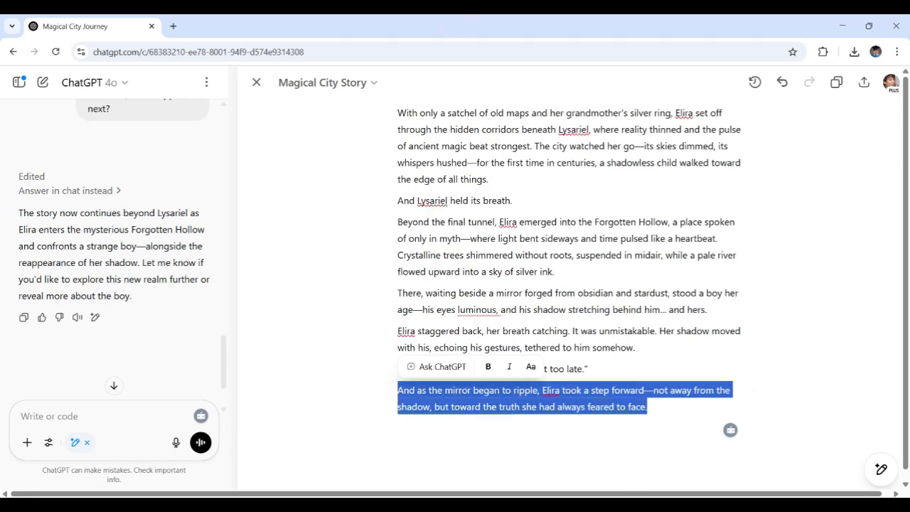
{"action": "left_click", "coordinate": [436, 366]}
{"action": "type", "text": "What are three directions this story could go?"}
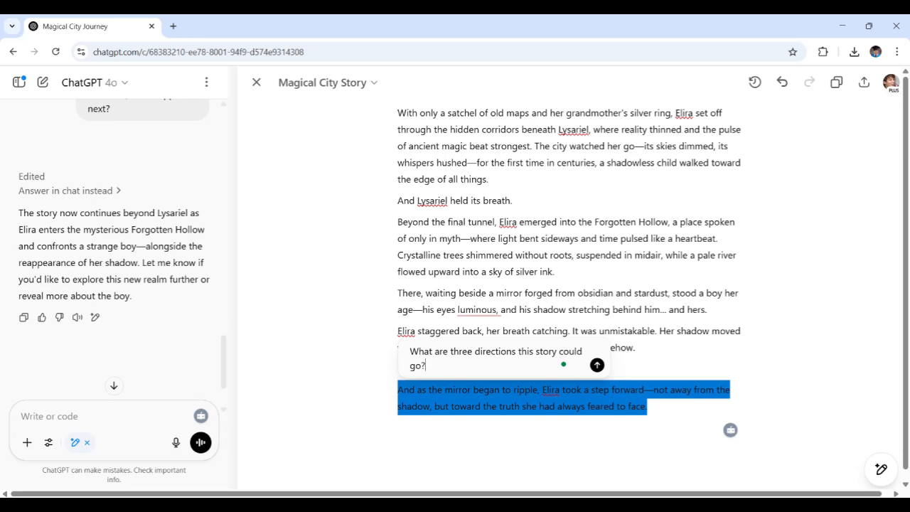
{"action": "left_click", "coordinate": [597, 365]}
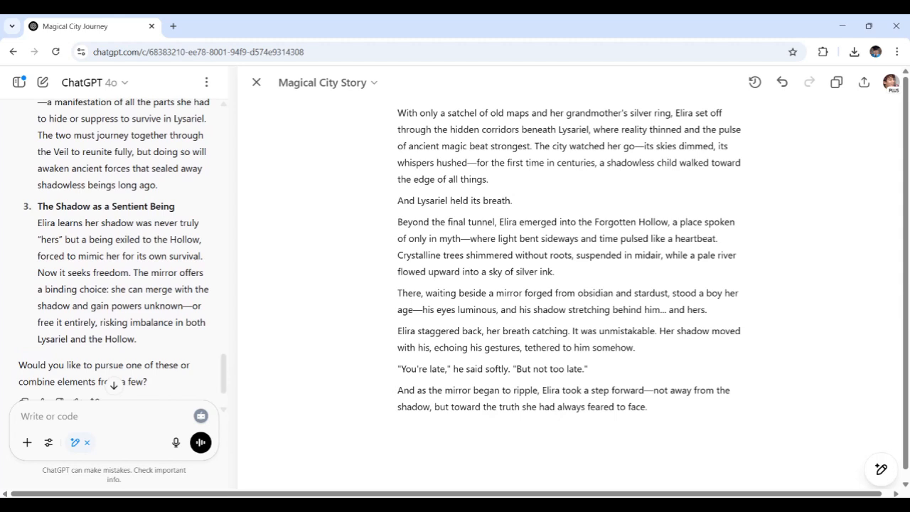
{"action": "scroll", "coordinate": [123, 215], "scroll_direction": "up", "scroll_amount": 5}
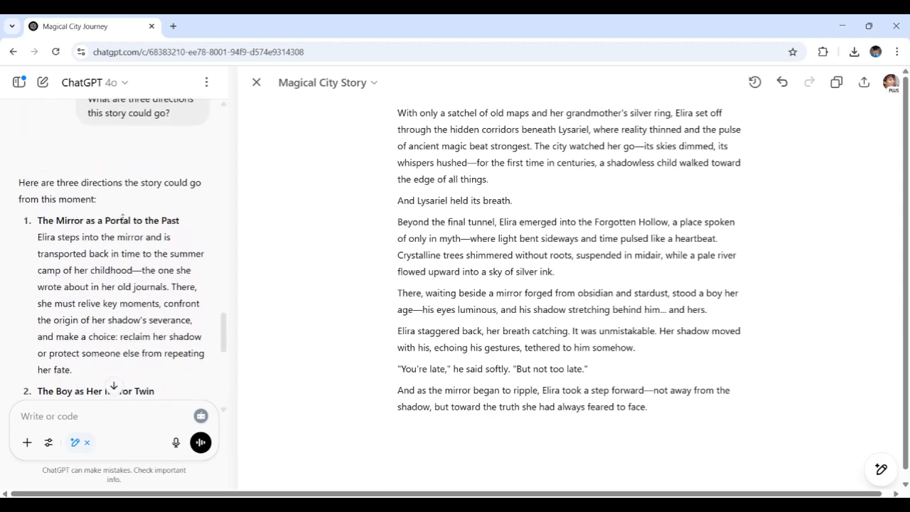
{"action": "scroll", "coordinate": [123, 215], "scroll_direction": "up", "scroll_amount": 1}
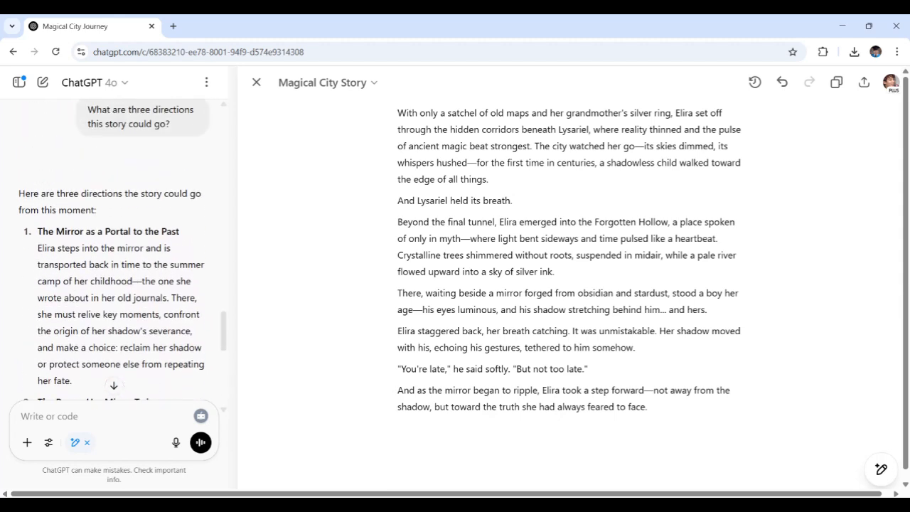
{"action": "scroll", "coordinate": [114, 384], "scroll_direction": "down", "scroll_amount": 2}
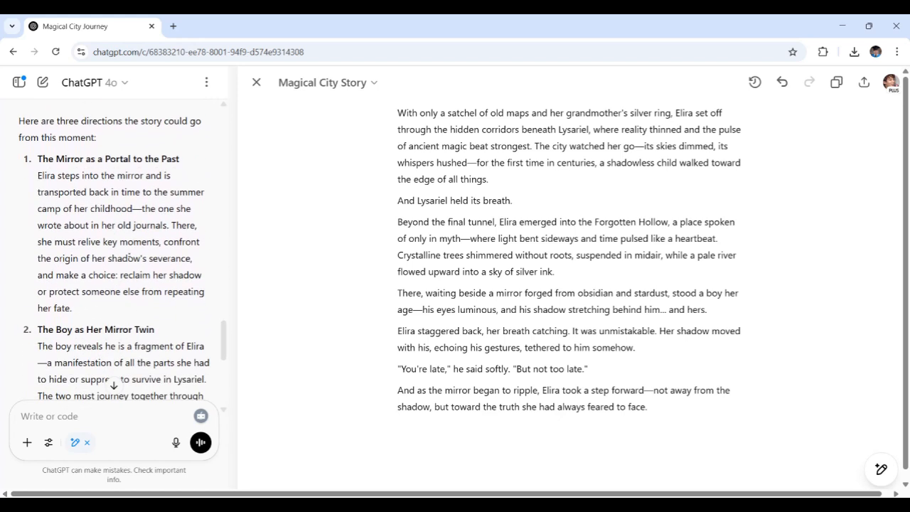
{"action": "scroll", "coordinate": [113, 385], "scroll_direction": "down", "scroll_amount": 4}
{"action": "scroll", "coordinate": [113, 385], "scroll_direction": "down", "scroll_amount": 1}
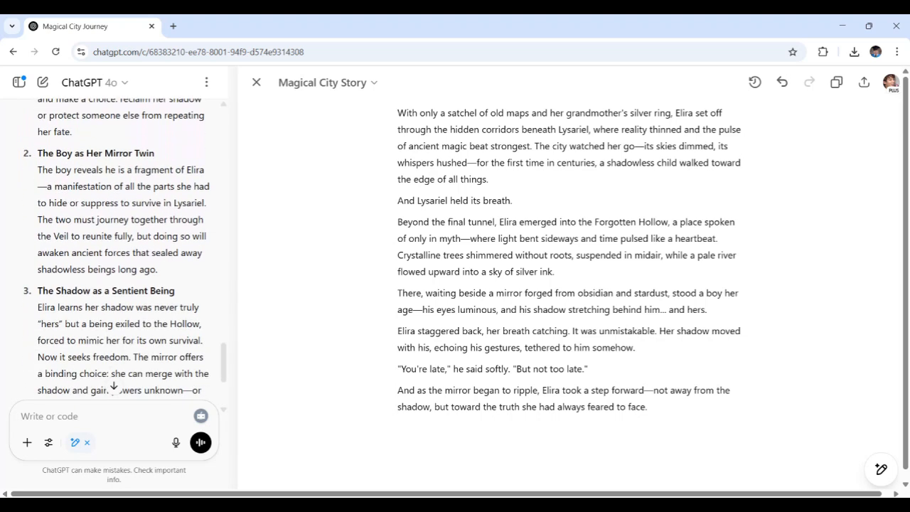
Copy the first suggested direction's title, "The Mirror as a Portal to the Past", and send it to ChatGPT as the next prompt
{"action": "scroll", "coordinate": [114, 385], "scroll_direction": "down", "scroll_amount": 3}
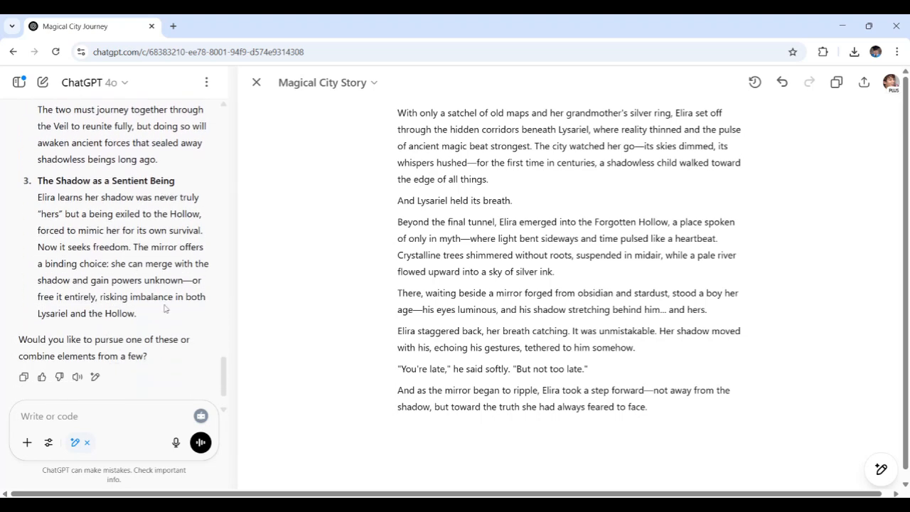
{"action": "scroll", "coordinate": [157, 302], "scroll_direction": "up", "scroll_amount": 2}
{"action": "scroll", "coordinate": [165, 244], "scroll_direction": "up", "scroll_amount": 3}
{"action": "left_click_drag", "start_coordinate": [181, 147], "coordinate": [37, 147]}
{"action": "key", "text": "ctrl+c"}
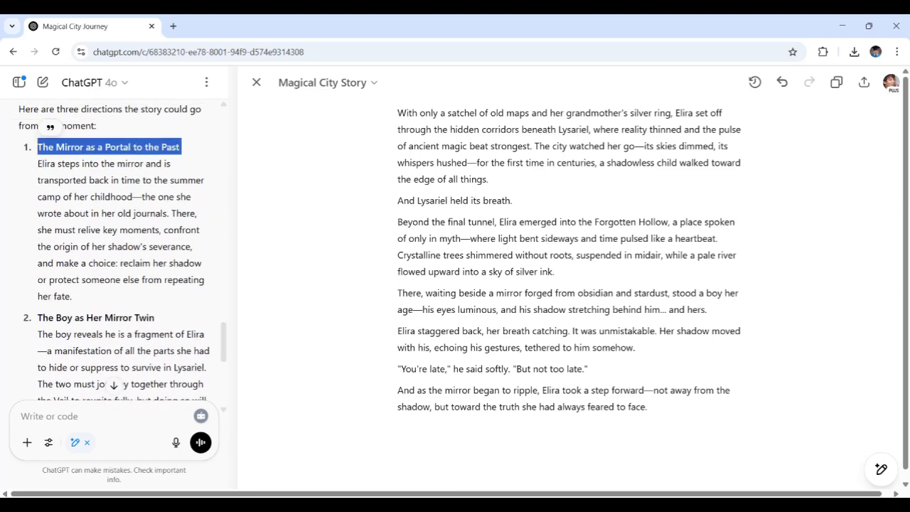
{"action": "scroll", "coordinate": [102, 356], "scroll_direction": "down", "scroll_amount": 5}
{"action": "key", "text": "ctrl+v"}
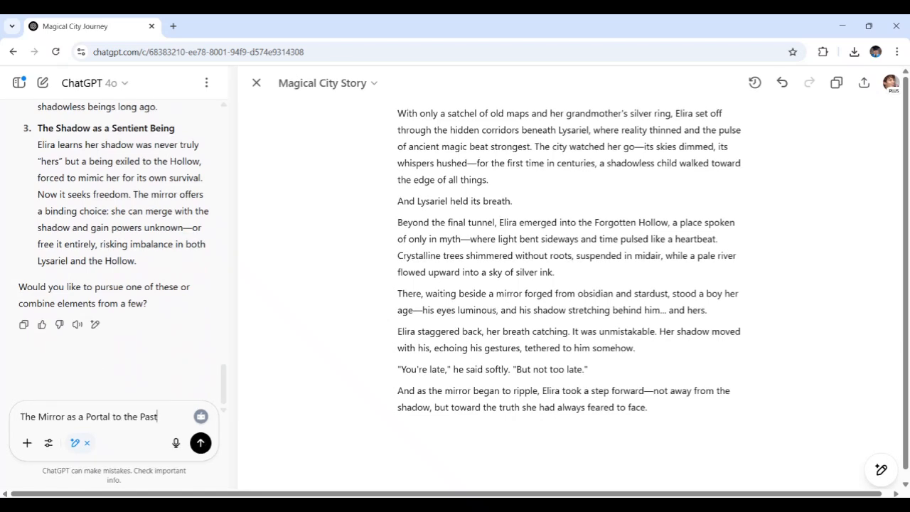
{"action": "left_click", "coordinate": [200, 444]}
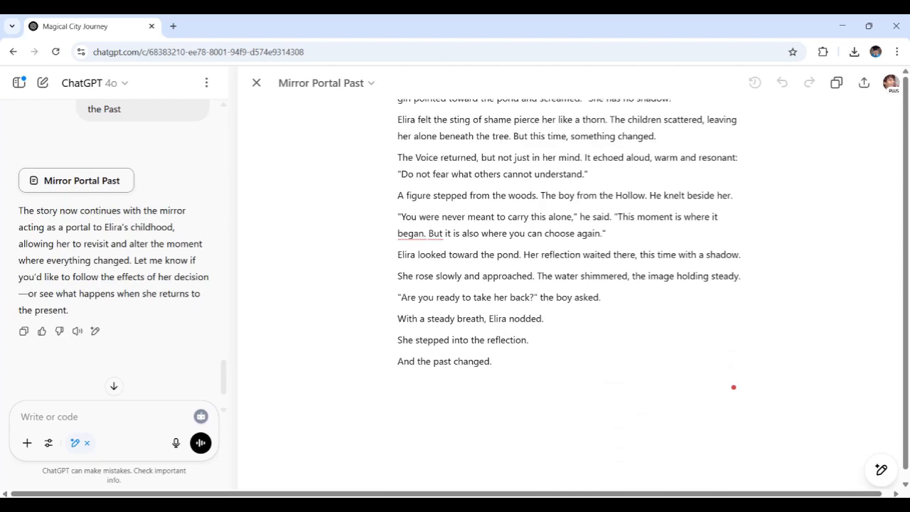
Review ChatGPT's chat reply and the new "Mirror Portal Past" document from its opening paragraph to the closing line "And the past changed."
{"action": "scroll", "coordinate": [514, 362], "scroll_direction": "up", "scroll_amount": 4}
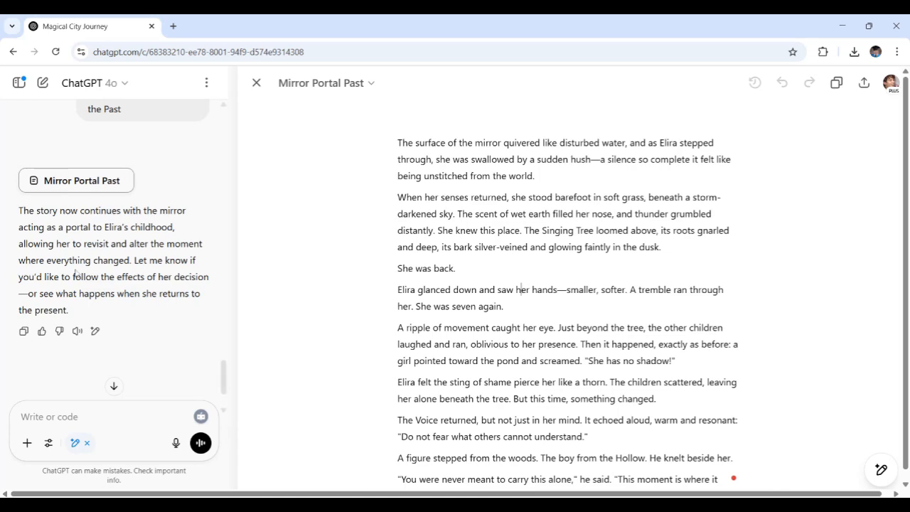
{"action": "scroll", "coordinate": [114, 249], "scroll_direction": "up", "scroll_amount": 5}
{"action": "scroll", "coordinate": [113, 249], "scroll_direction": "down", "scroll_amount": 2}
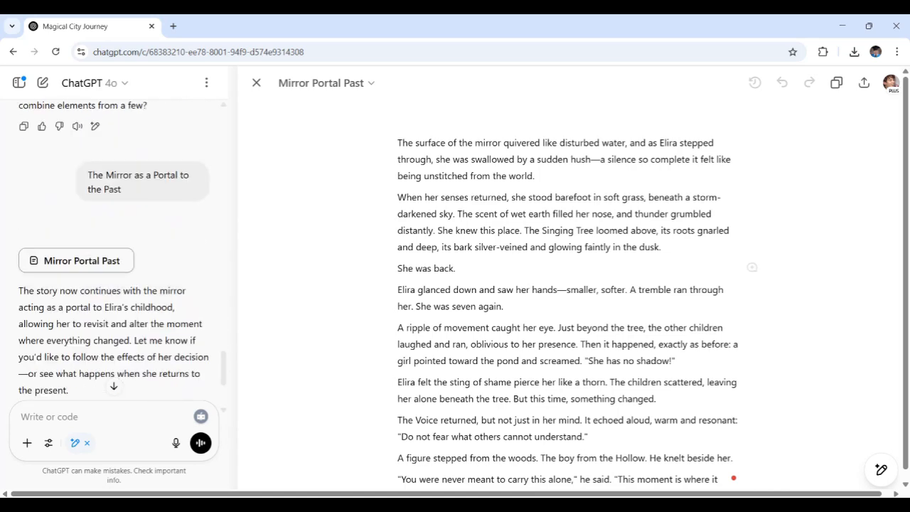
{"action": "scroll", "coordinate": [585, 215], "scroll_direction": "down", "scroll_amount": 4}
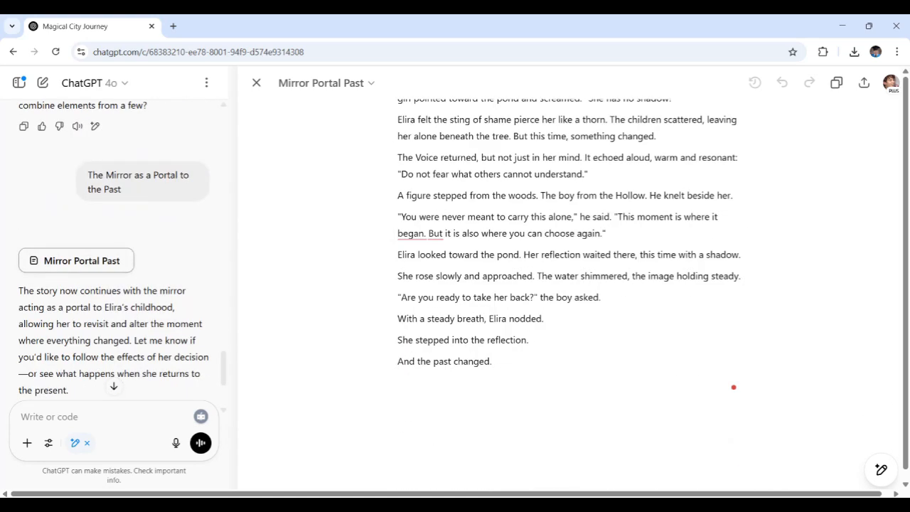
{"action": "scroll", "coordinate": [250, 389], "scroll_direction": "up", "scroll_amount": 4}
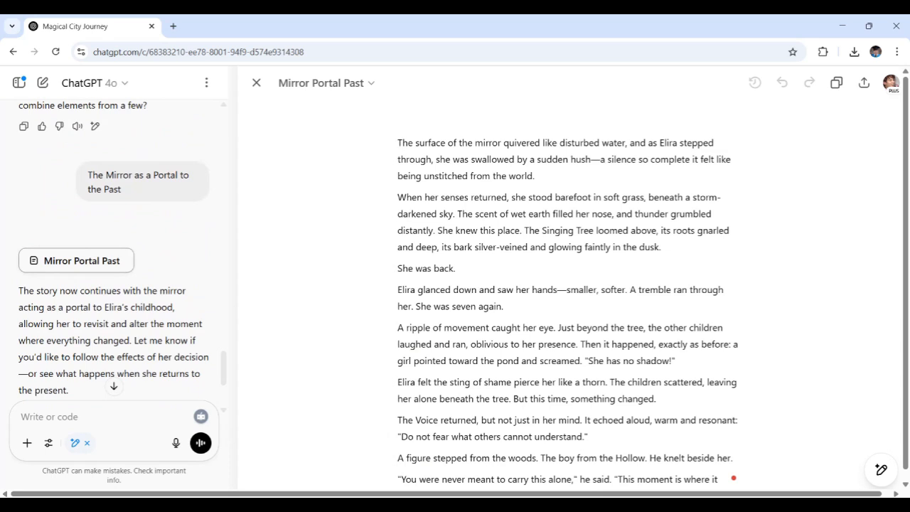
{"action": "scroll", "coordinate": [114, 249], "scroll_direction": "down", "scroll_amount": 3}
{"action": "scroll", "coordinate": [114, 249], "scroll_direction": "up", "scroll_amount": 1}
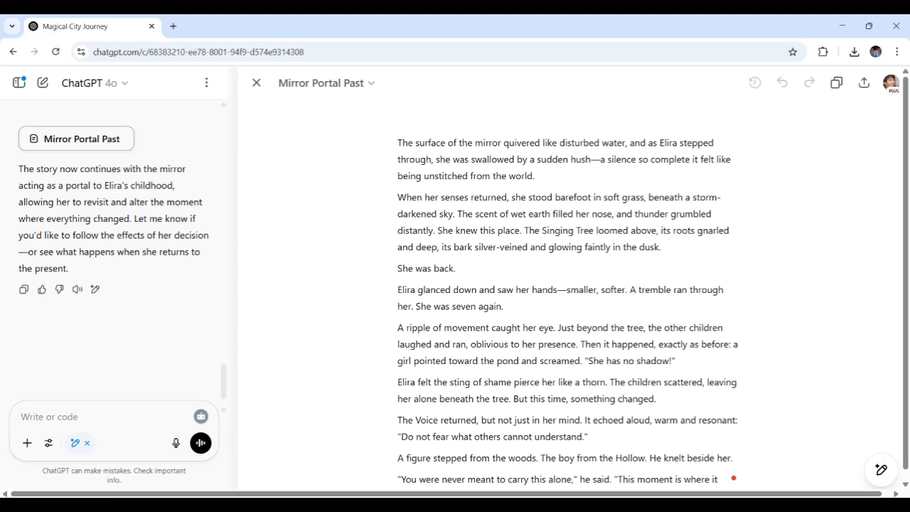
{"action": "scroll", "coordinate": [734, 479], "scroll_direction": "down", "scroll_amount": 4}
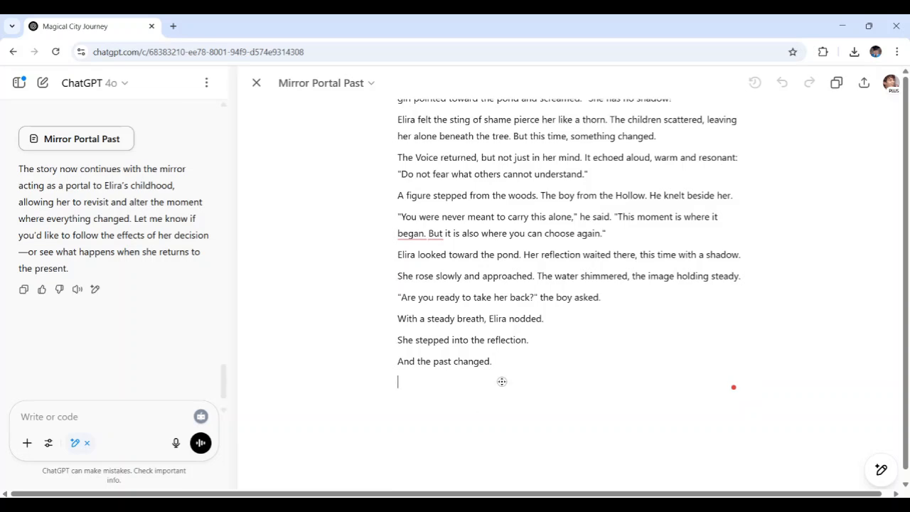
{"action": "scroll", "coordinate": [734, 478], "scroll_direction": "up", "scroll_amount": 2}
{"action": "scroll", "coordinate": [553, 390], "scroll_direction": "up", "scroll_amount": 3}
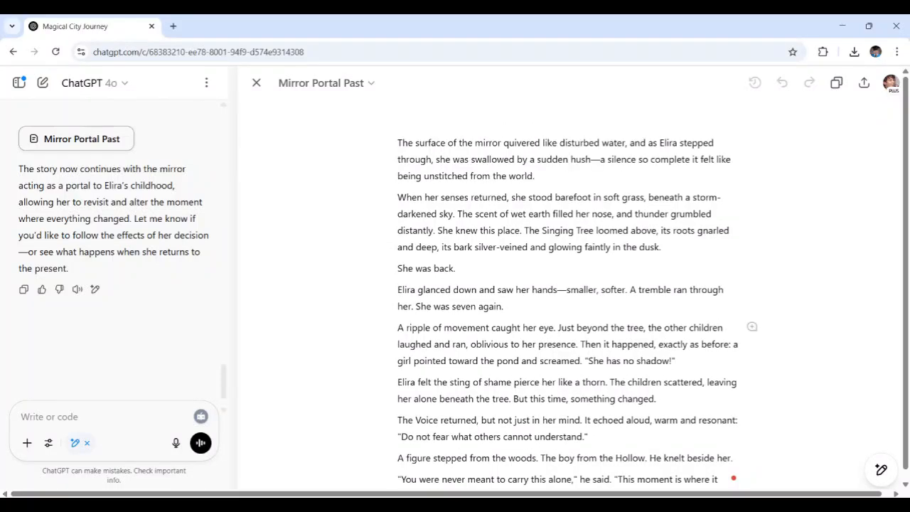
{"action": "left_click", "coordinate": [767, 272]}
{"action": "scroll", "coordinate": [667, 229], "scroll_direction": "down", "scroll_amount": 4}
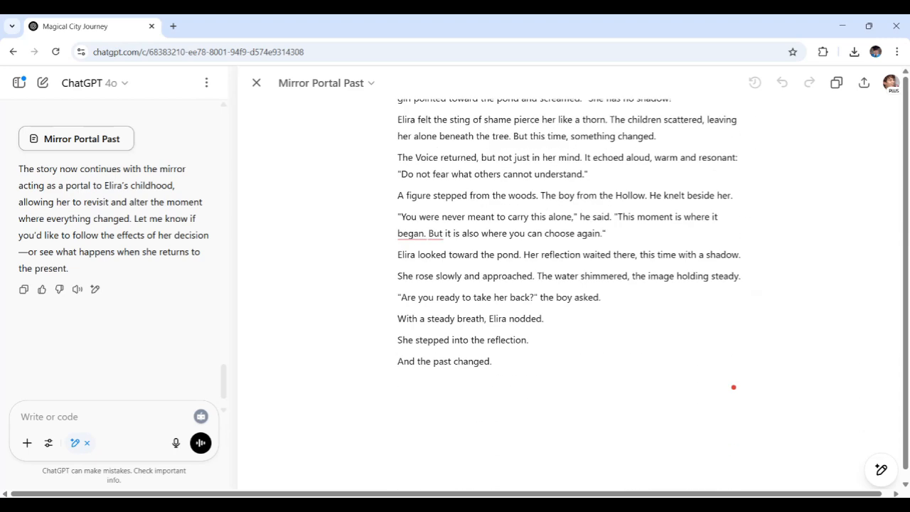
{"action": "scroll", "coordinate": [514, 358], "scroll_direction": "up", "scroll_amount": 4}
{"action": "left_click", "coordinate": [752, 290]}
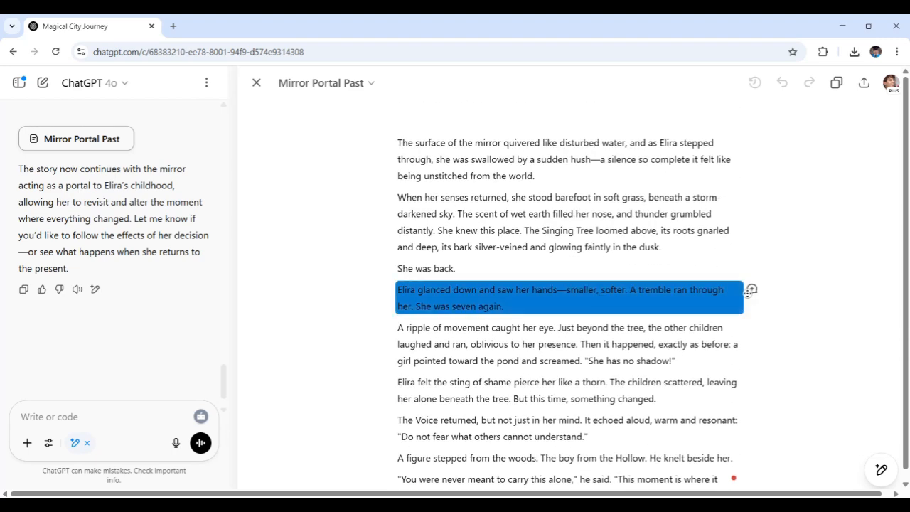
{"action": "left_click", "coordinate": [395, 218]}
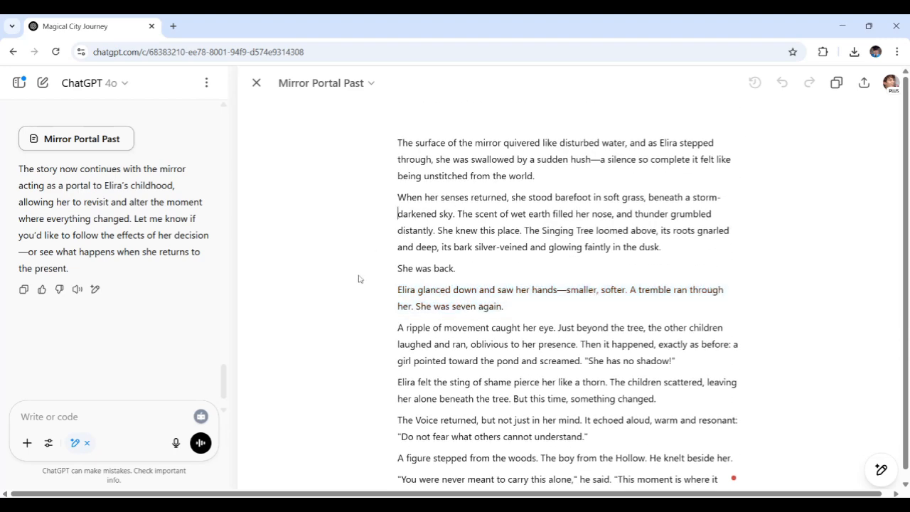
{"action": "scroll", "coordinate": [467, 430], "scroll_direction": "down", "scroll_amount": 4}
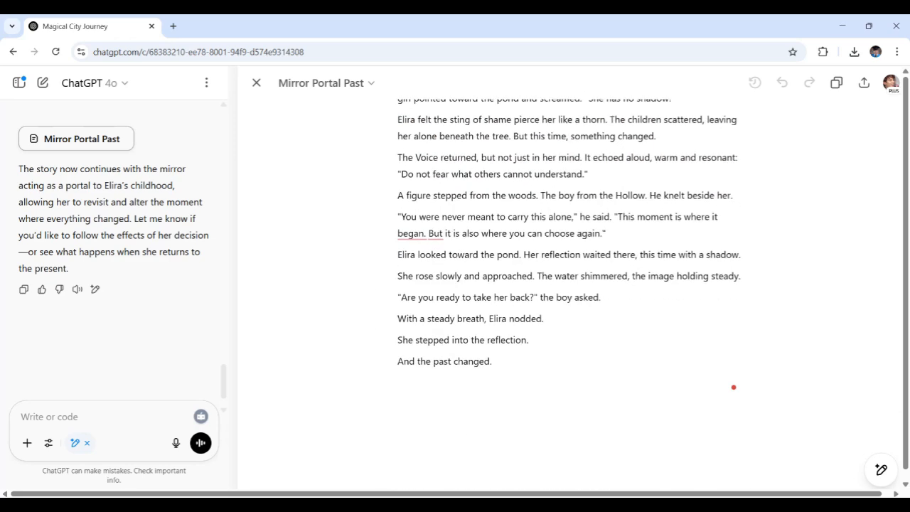
{"action": "left_click", "coordinate": [468, 430]}
{"action": "left_click", "coordinate": [577, 331]}
{"action": "scroll", "coordinate": [542, 251], "scroll_direction": "up", "scroll_amount": 4}
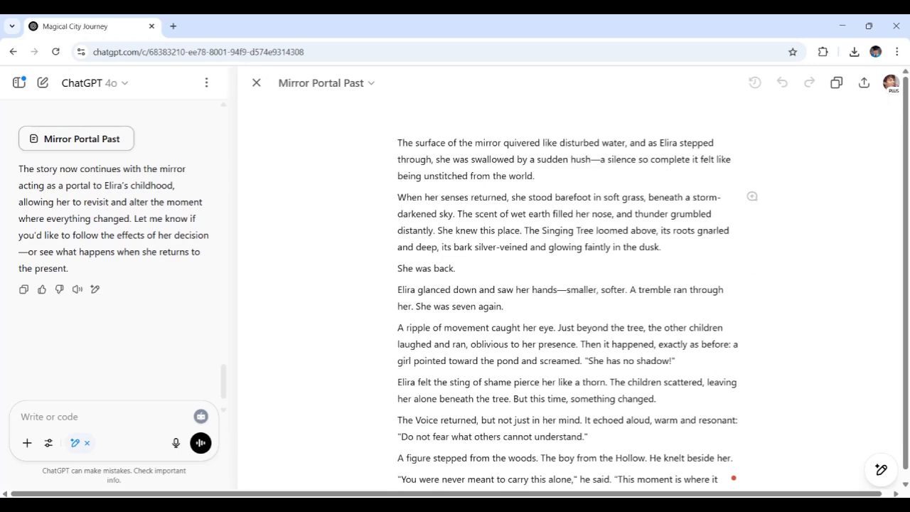
{"action": "scroll", "coordinate": [673, 231], "scroll_direction": "down", "scroll_amount": 4}
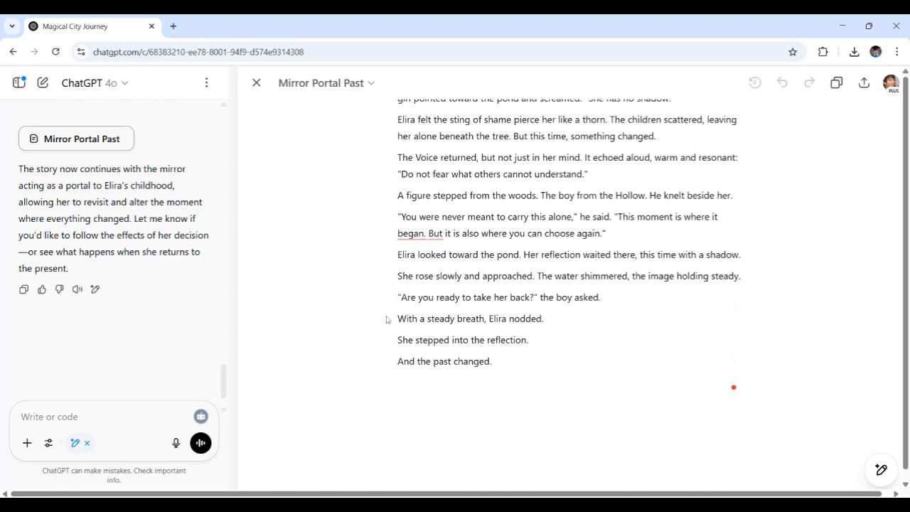
{"action": "left_click", "coordinate": [362, 285]}
{"action": "left_click", "coordinate": [484, 385]}
{"action": "left_click", "coordinate": [694, 277]}
{"action": "scroll", "coordinate": [562, 286], "scroll_direction": "up", "scroll_amount": 2}
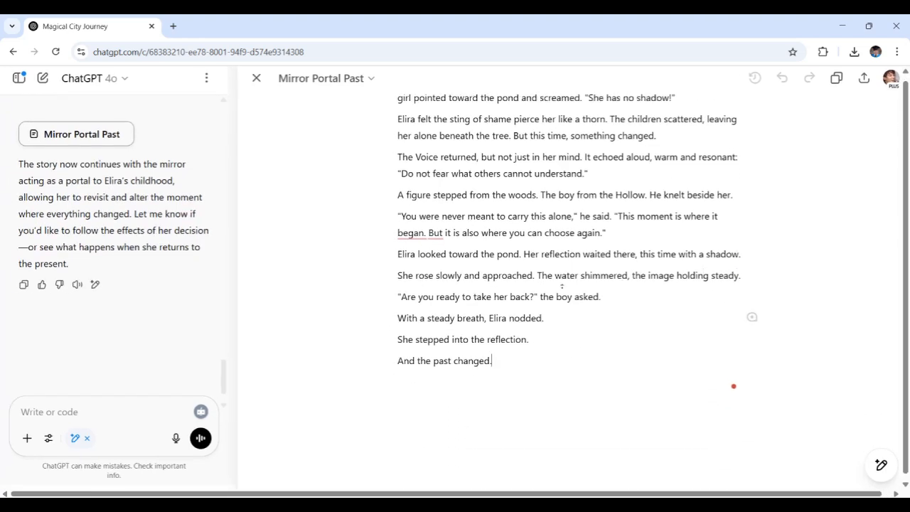
{"action": "scroll", "coordinate": [560, 276], "scroll_direction": "up", "scroll_amount": 2}
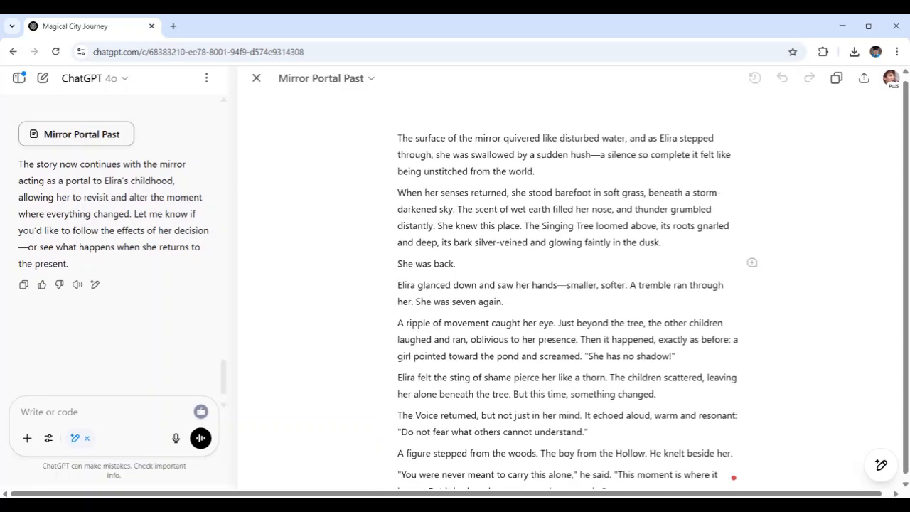